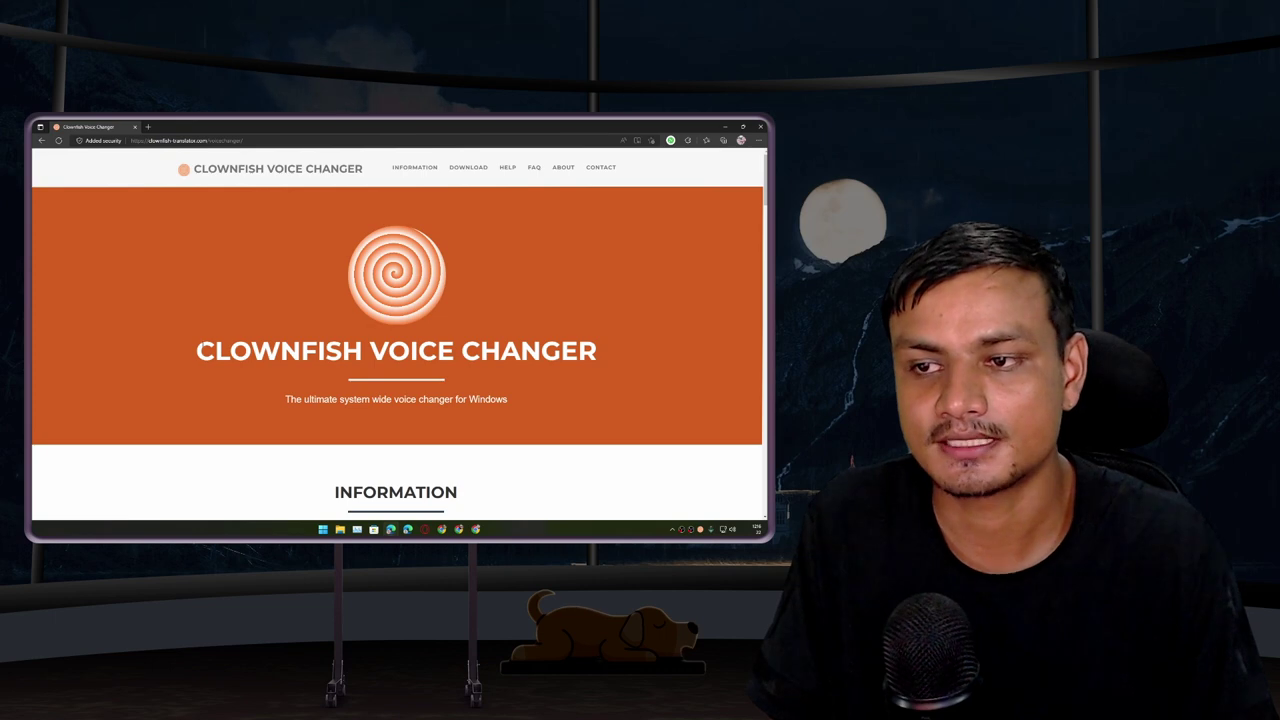
# Step: Select the CLOWNFISH VOICE CHANGER heading on the website and minimize Edge to the desktop
pyautogui.moveTo(199, 350); pyautogui.dragTo(640, 330)
pyautogui.click(722, 127)
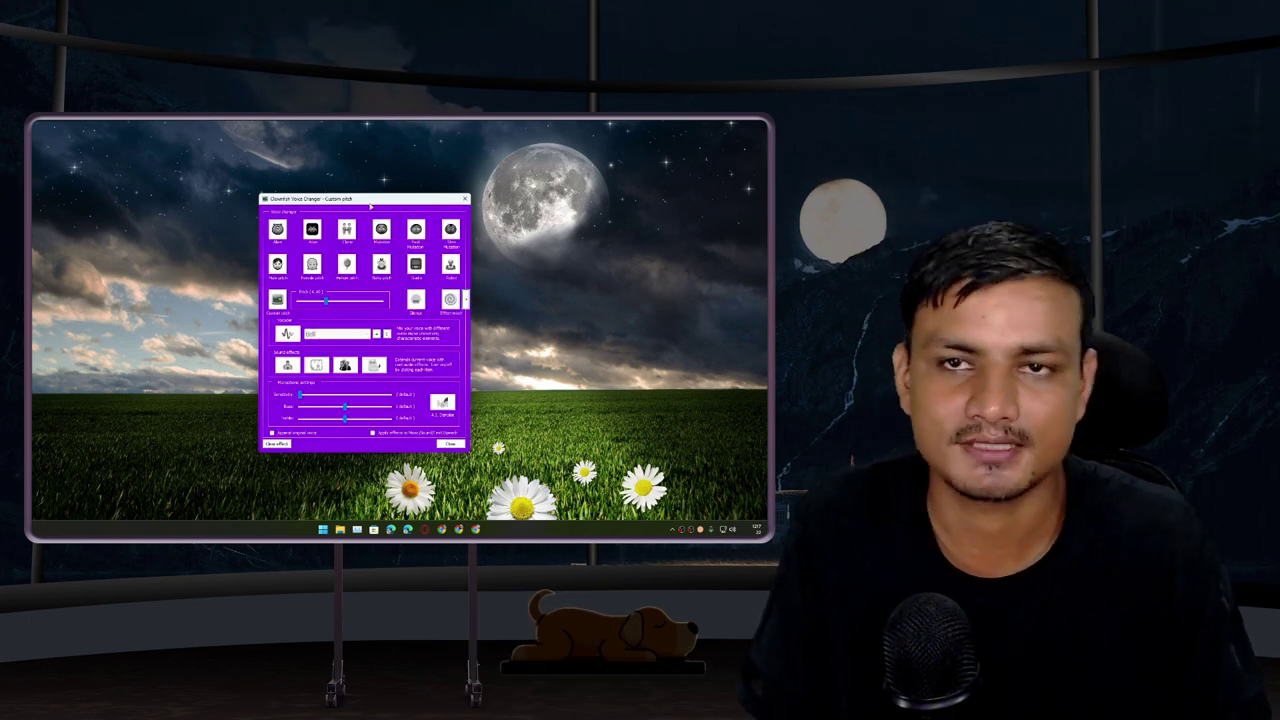
# Step: Try the Male pitch and Female pitch effects, then nudge the window right and close it
pyautogui.click(277, 263)
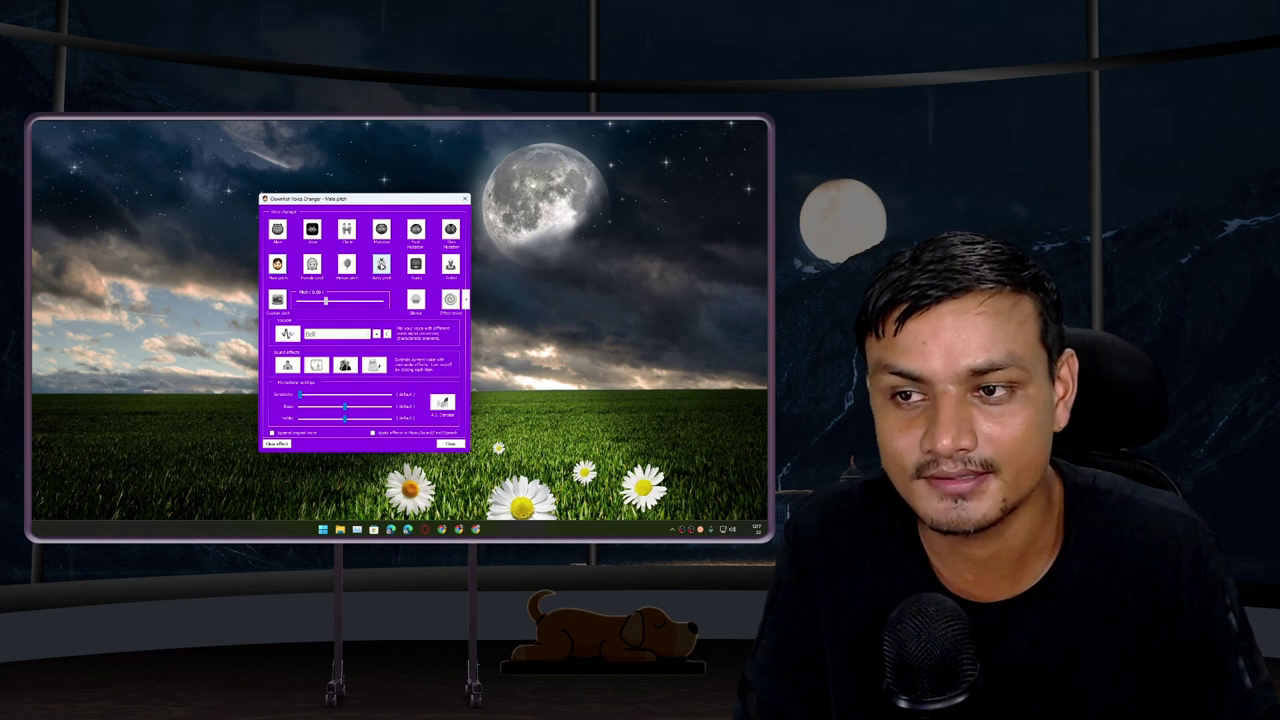
pyautogui.click(312, 263)
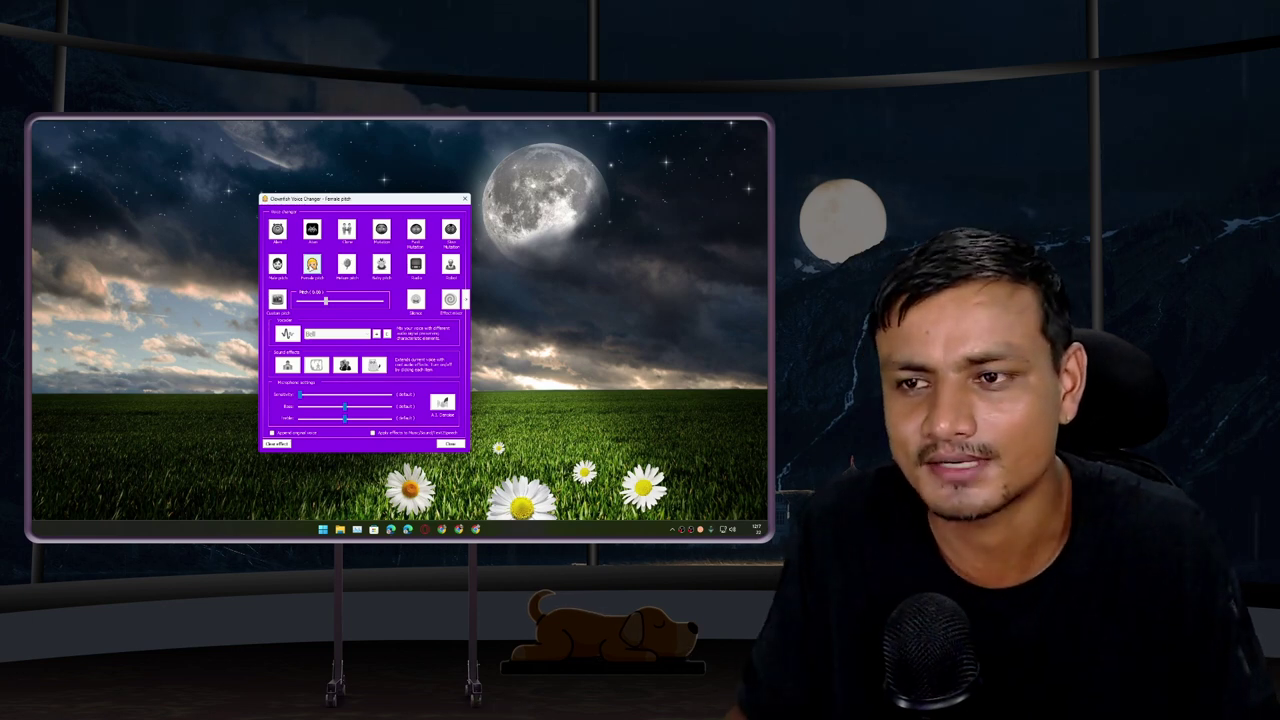
pyautogui.moveTo(353, 199); pyautogui.dragTo(398, 197)
pyautogui.press('Escape')
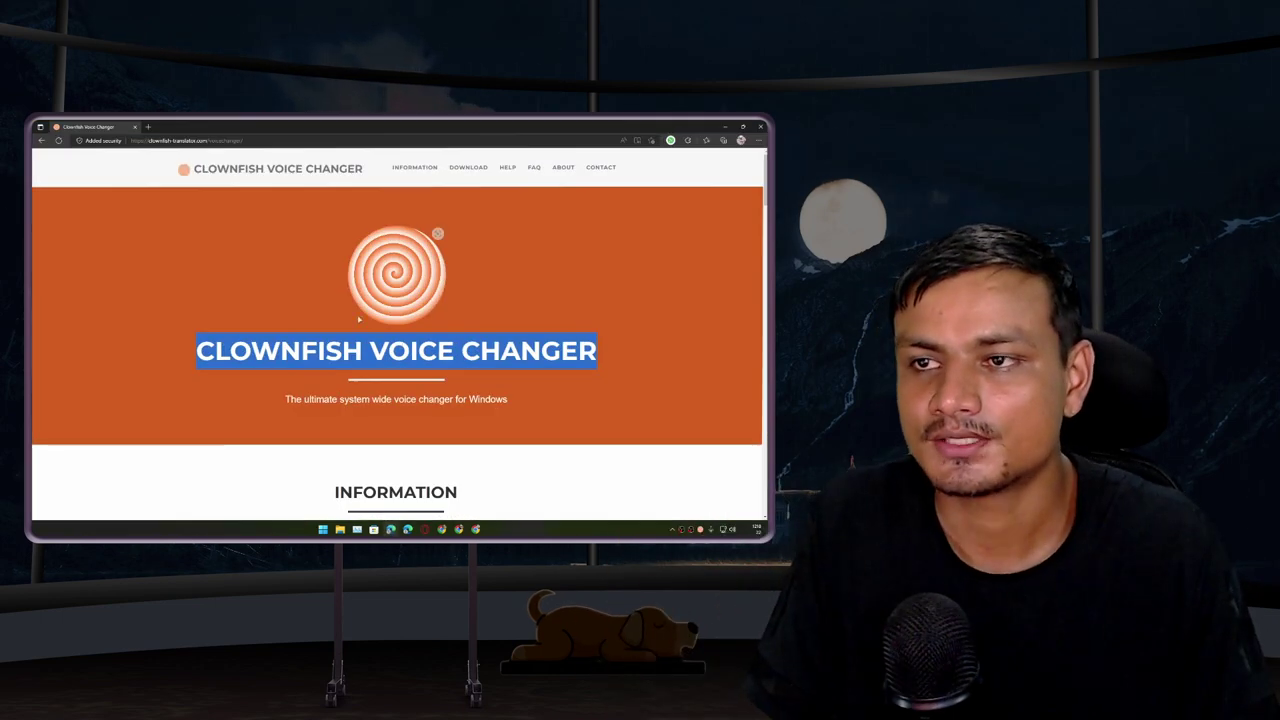
# Step: Open the Clownfish download page and close the Chrome Web Store extension tab
pyautogui.click(466, 168)
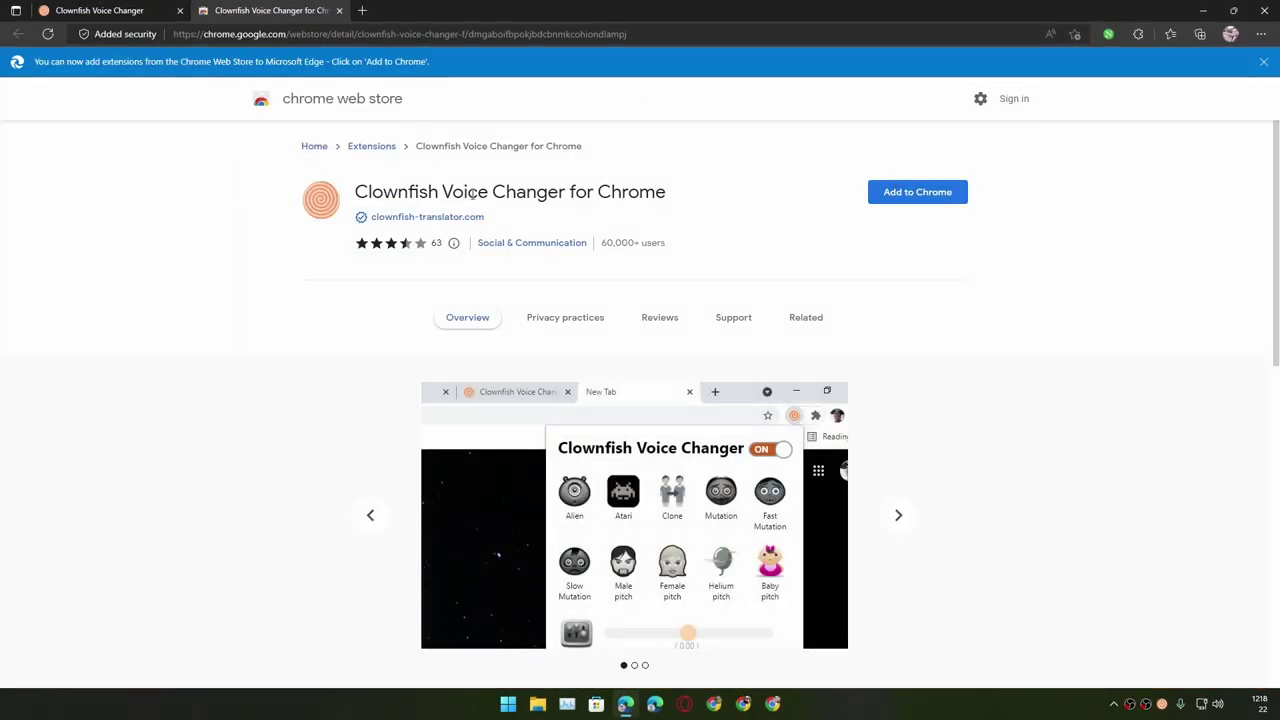
pyautogui.scroll(-3, 600, 283)
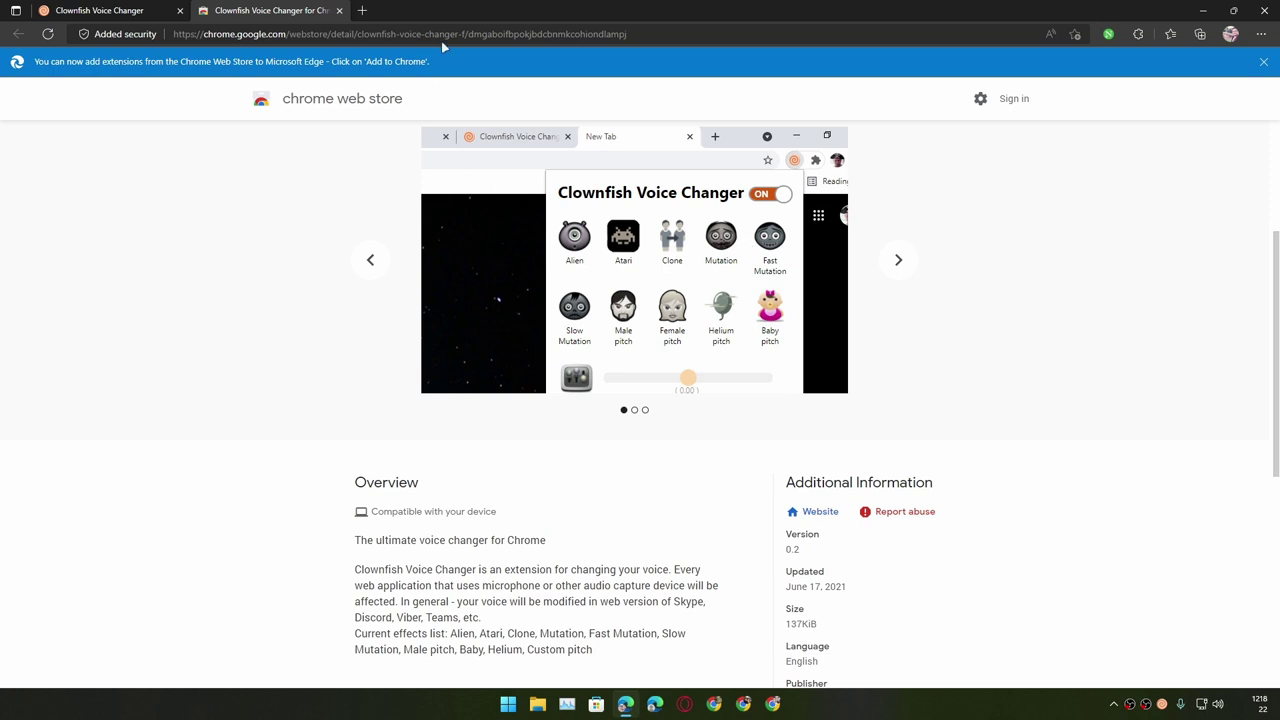
pyautogui.click(339, 10)
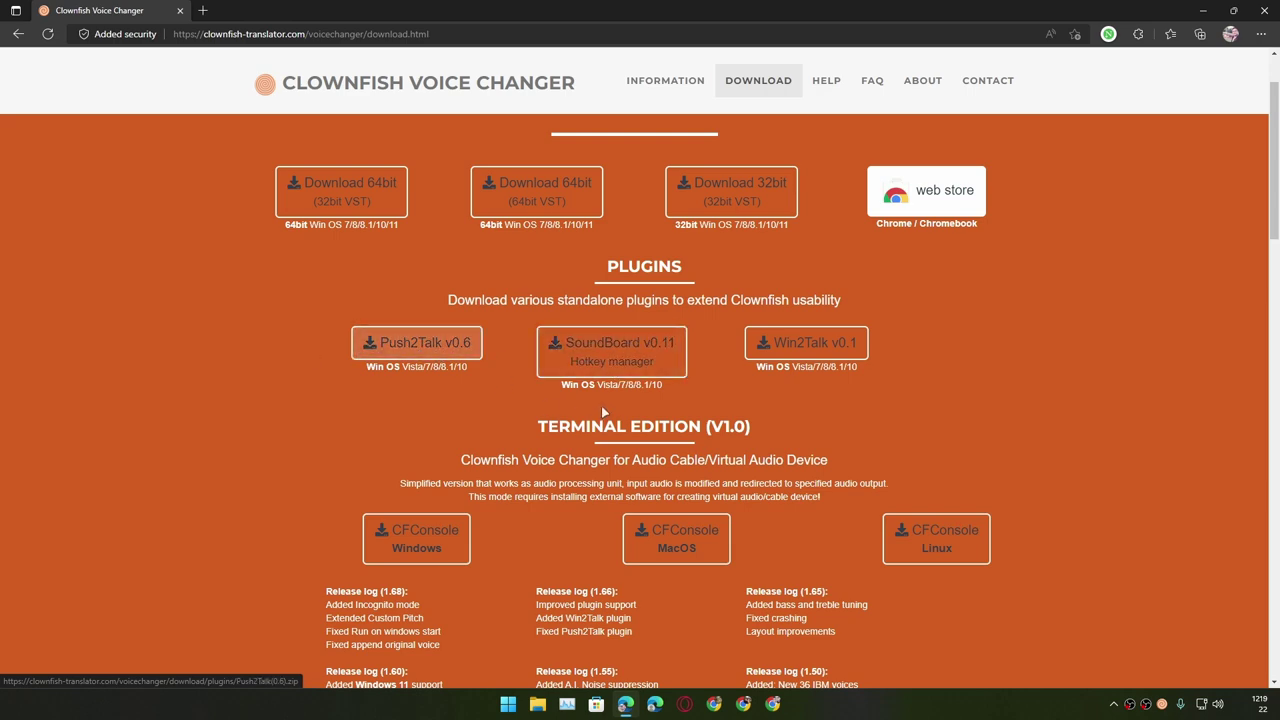
# Step: Scroll through the V1.68 downloads, plugins and Terminal Edition, then close Edge
pyautogui.scroll(-1, 604, 410)
pyautogui.scroll(-2, 604, 410)
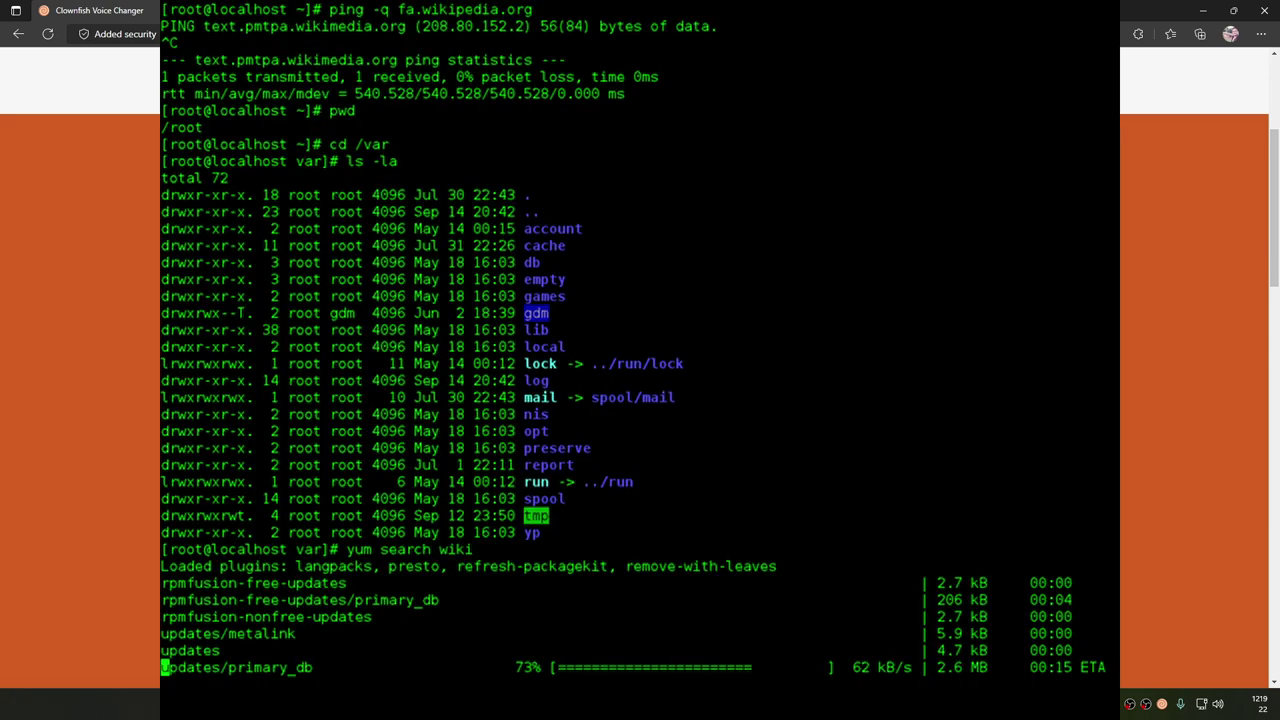
pyautogui.scroll(3, 973, 349)
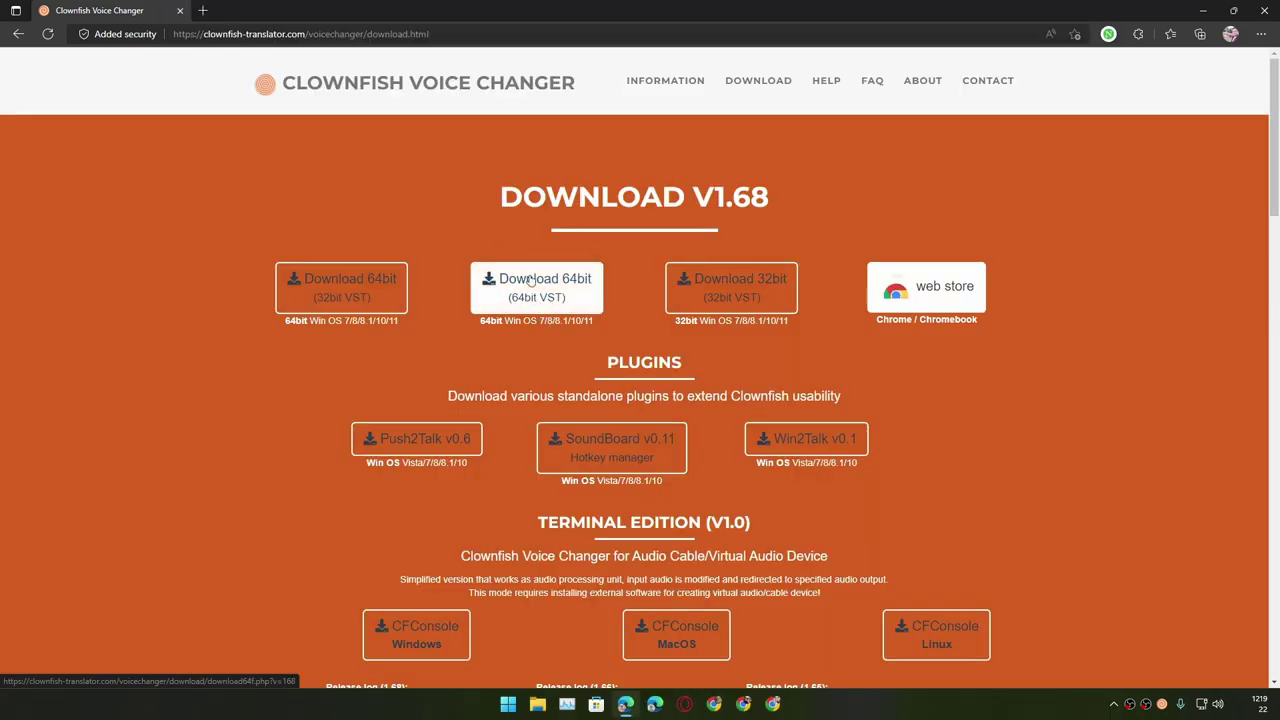
pyautogui.click(1263, 10)
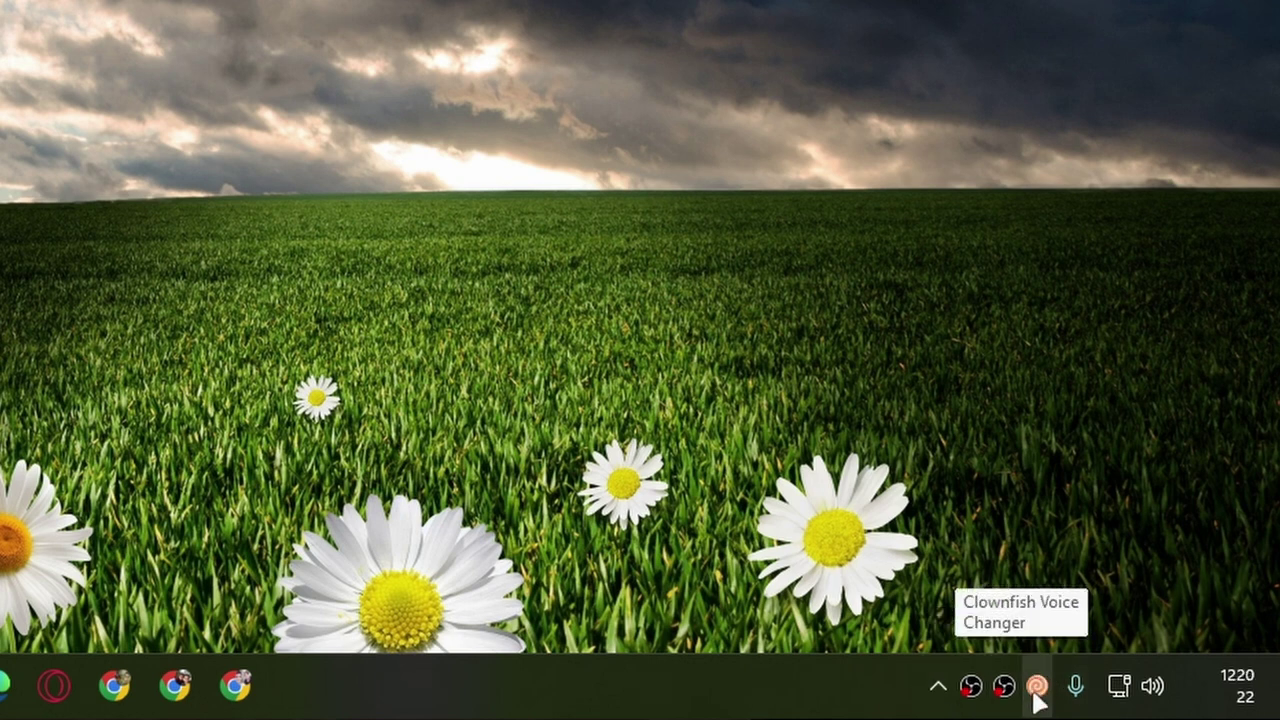
# Step: Move the Riot Vanguard icon to the tray and reopen Clownfish via Set Voice Changer
pyautogui.click(937, 687)
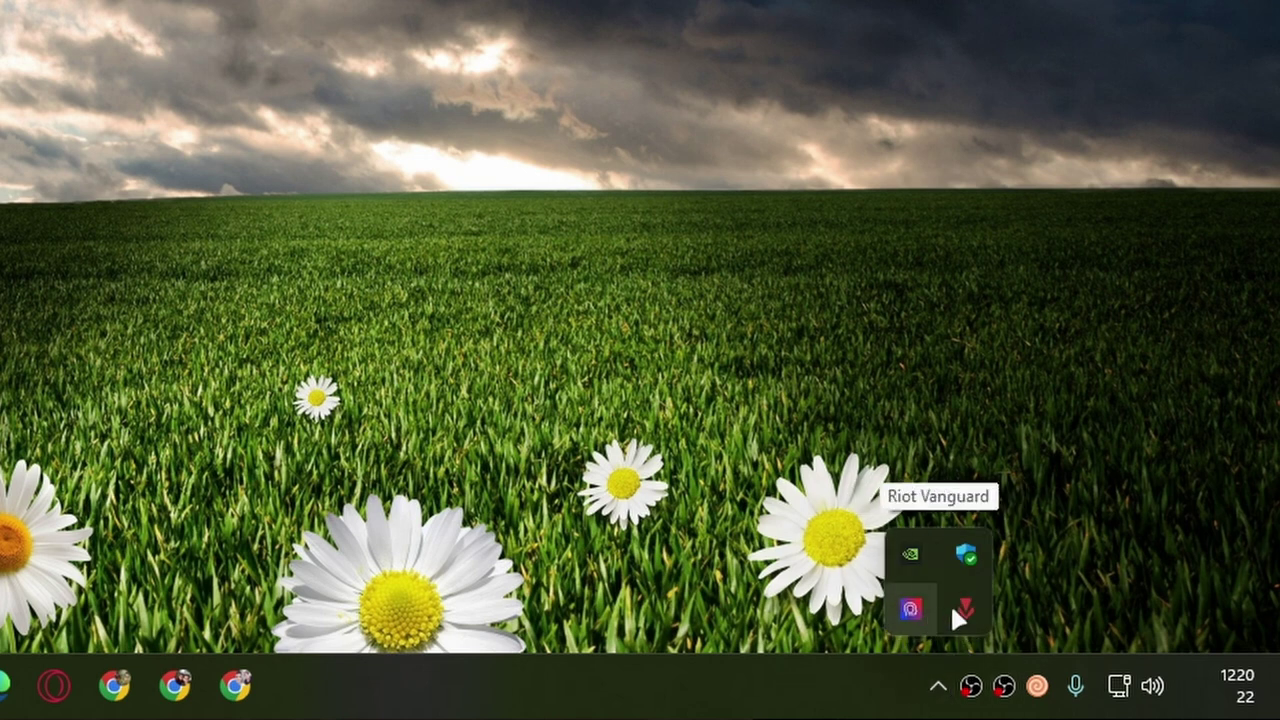
pyautogui.moveTo(960, 607)
pyautogui.mouseDown()
pyautogui.moveTo(1025, 688)
pyautogui.moveTo(1041, 686)
pyautogui.moveTo(940, 613)
pyautogui.mouseUp()
pyautogui.click(968, 634)
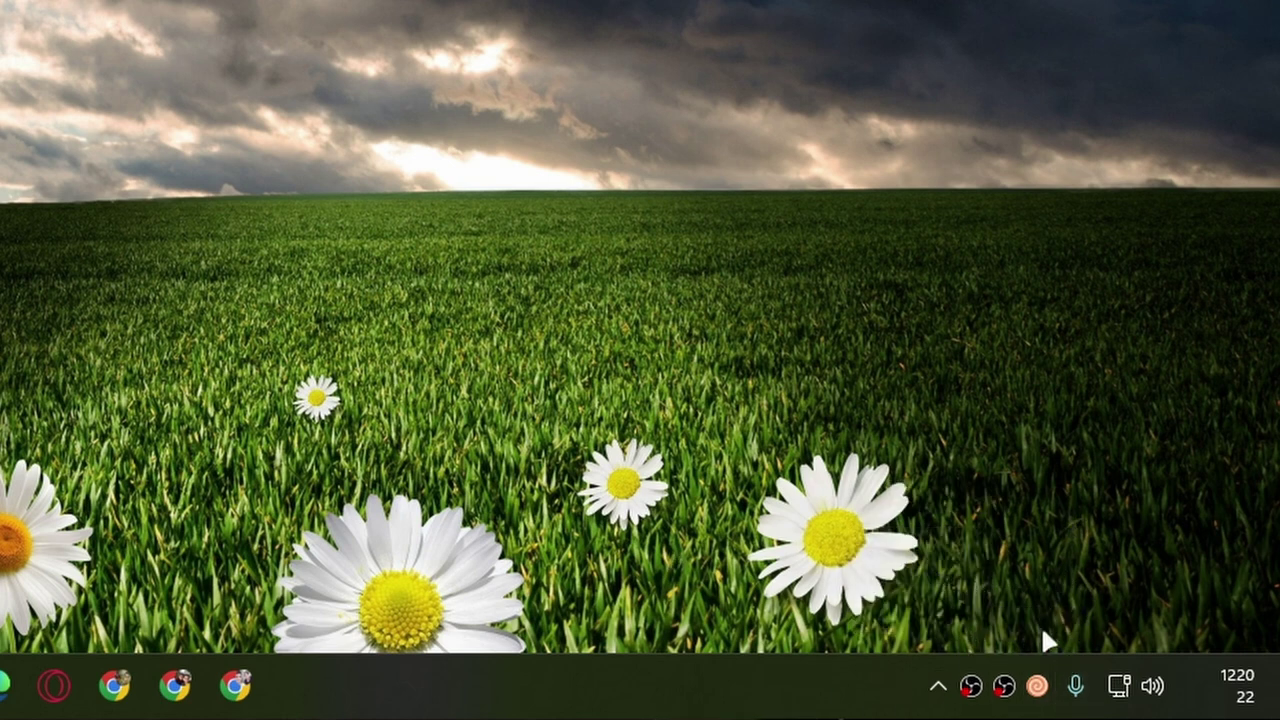
pyautogui.rightClick(1037, 686)
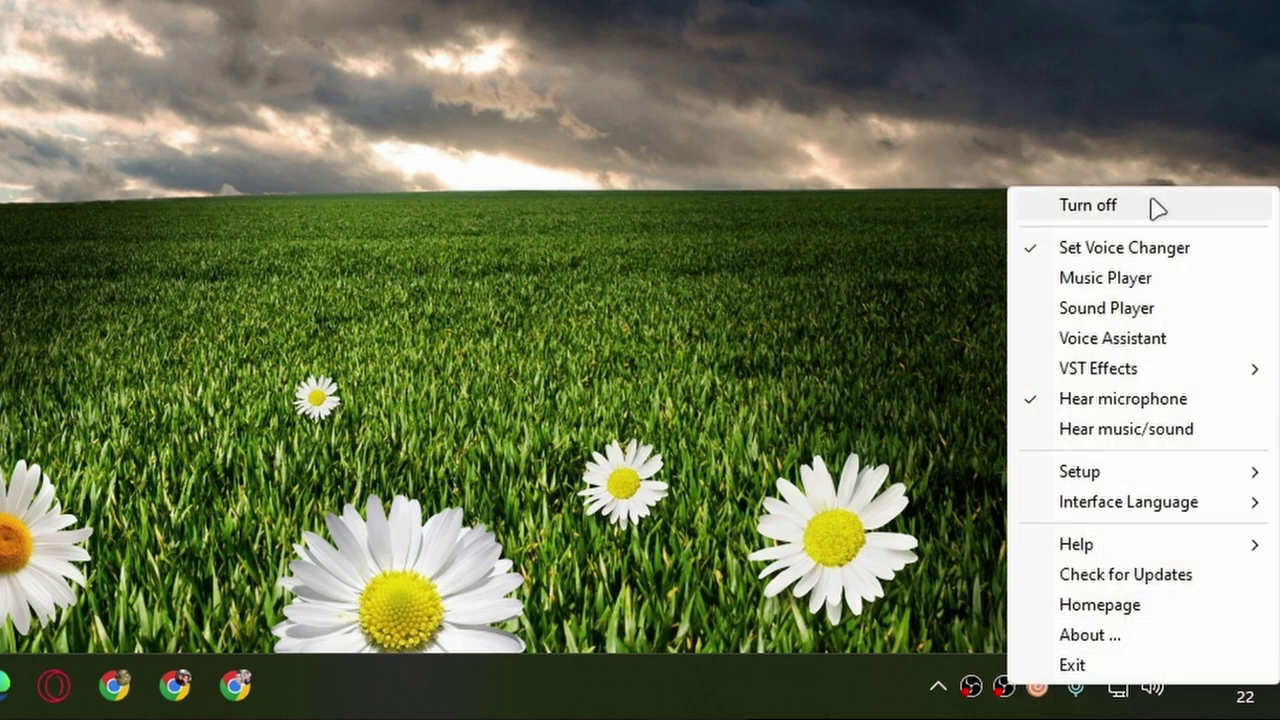
pyautogui.click(1110, 248)
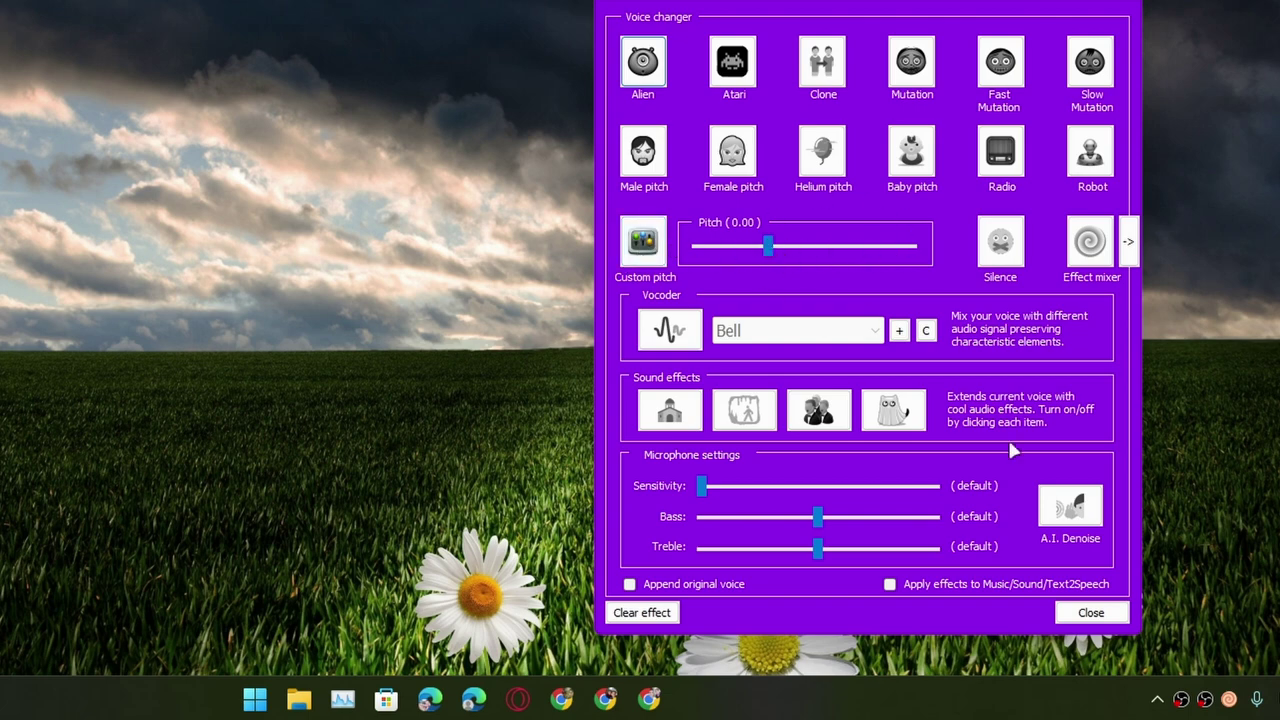
# Step: Close the panel, open Setup > System Integration from the tray menu, and center the dialog
pyautogui.click(1091, 612)
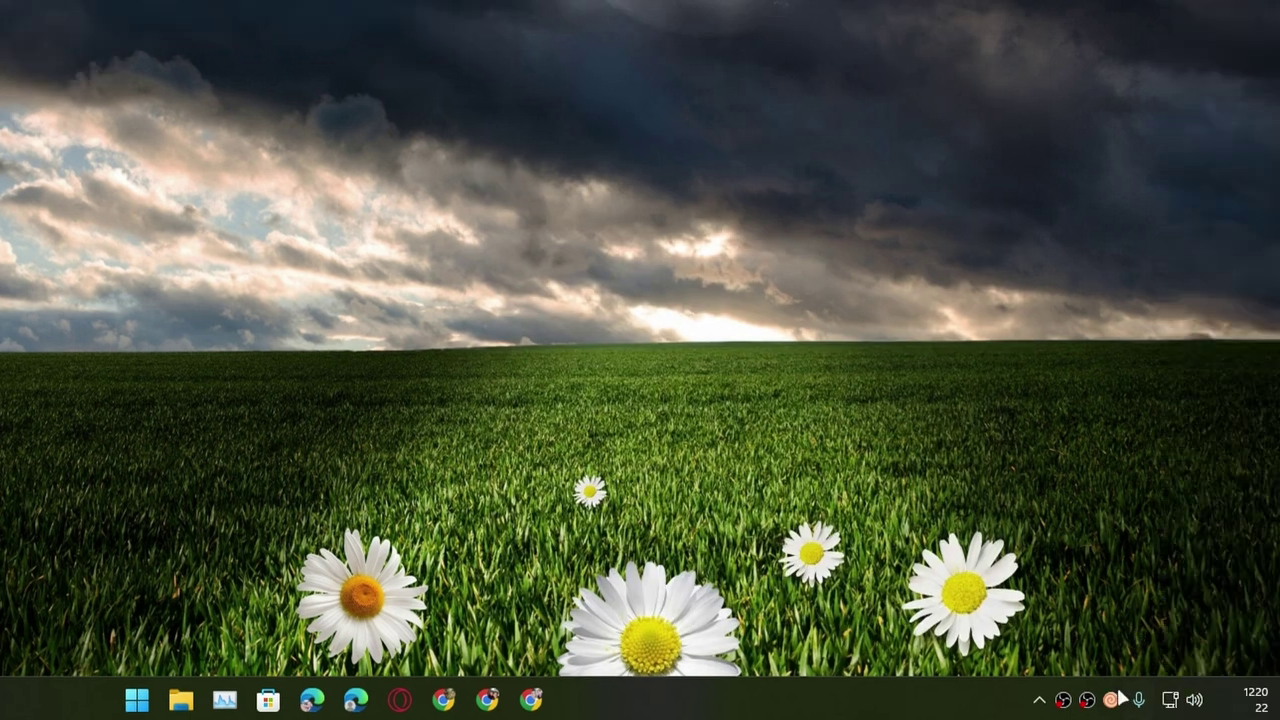
pyautogui.rightClick(1229, 699)
pyautogui.moveTo(1148, 547)
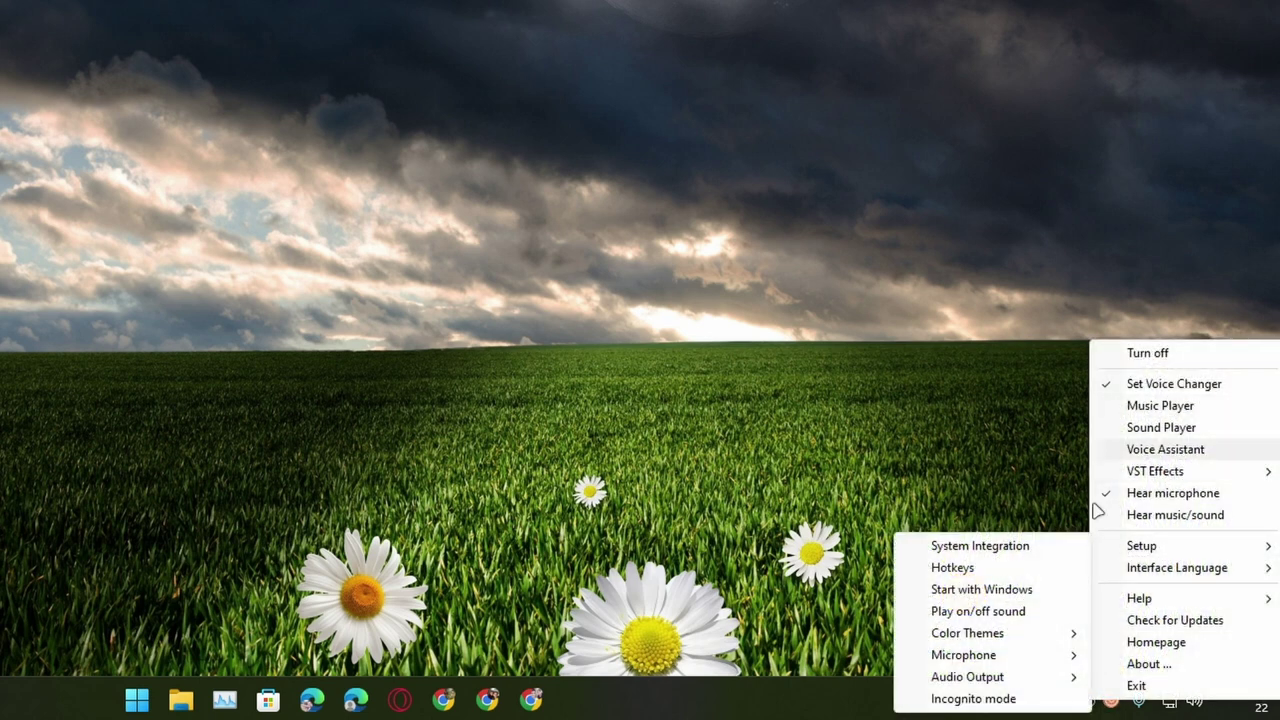
pyautogui.click(955, 546)
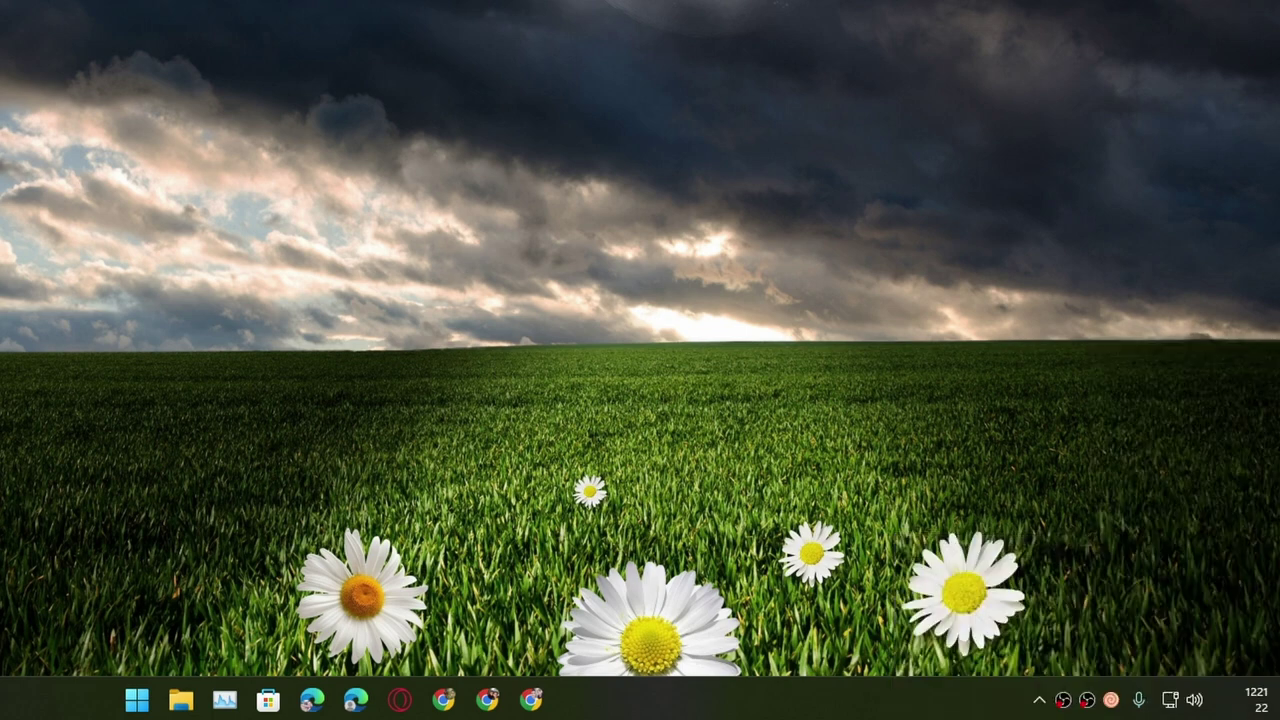
pyautogui.moveTo(600, 171); pyautogui.dragTo(858, 195)
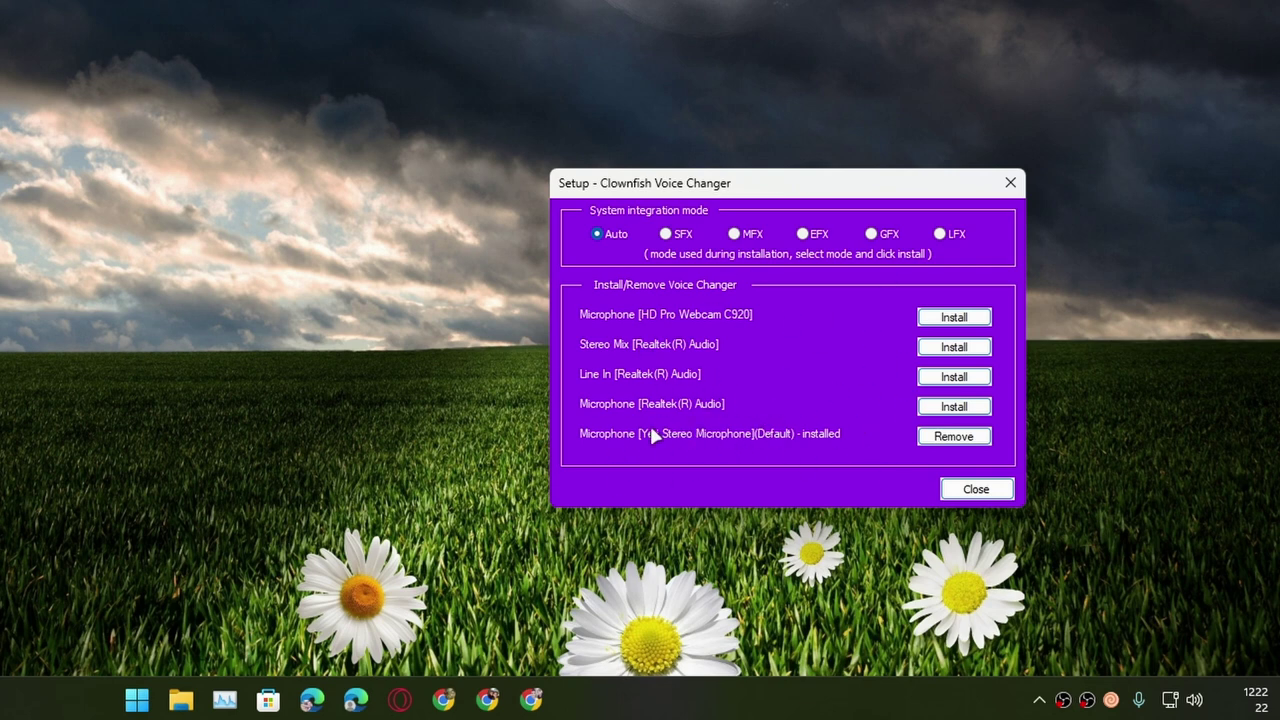
# Step: Close the Setup dialog, apply Male pitch, then switch to Female pitch
pyautogui.click(1010, 183)
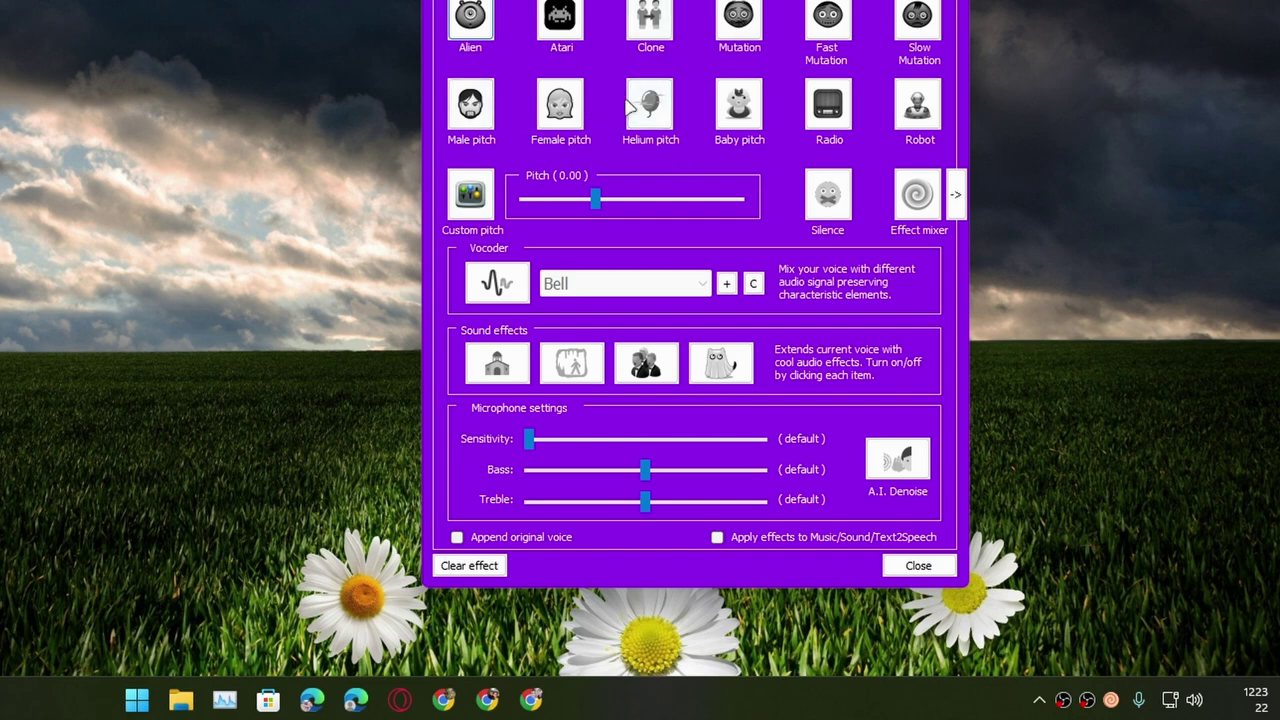
pyautogui.click(471, 104)
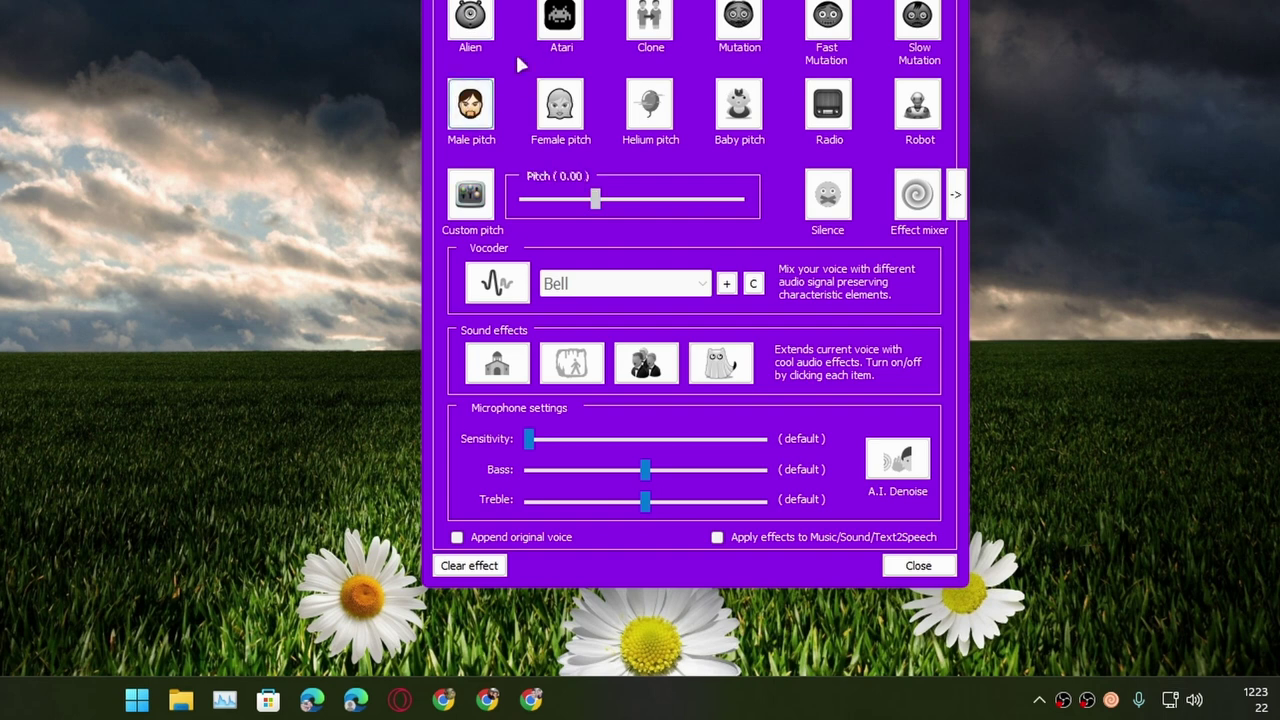
pyautogui.click(552, 128)
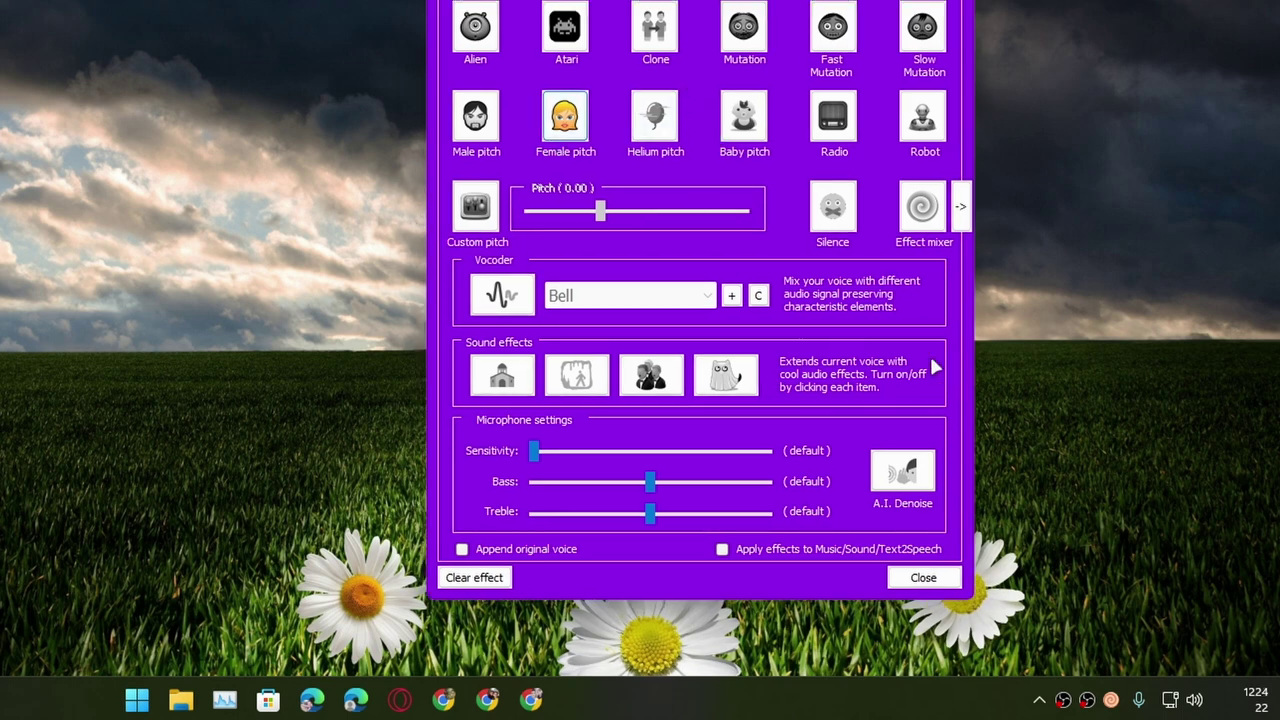
# Step: Enable Hear microphone, reapply Male pitch, and confirm Audio Output is Default DirectSound Device
pyautogui.rightClick(1110, 699)
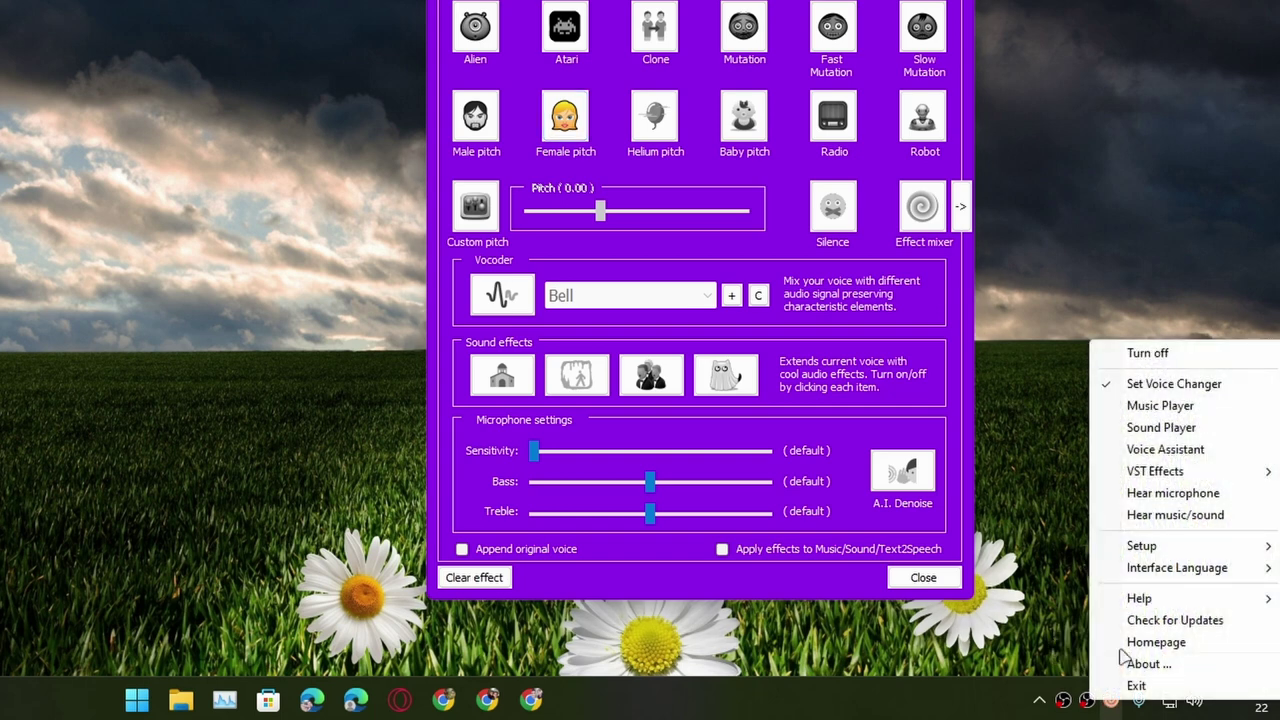
pyautogui.click(1135, 495)
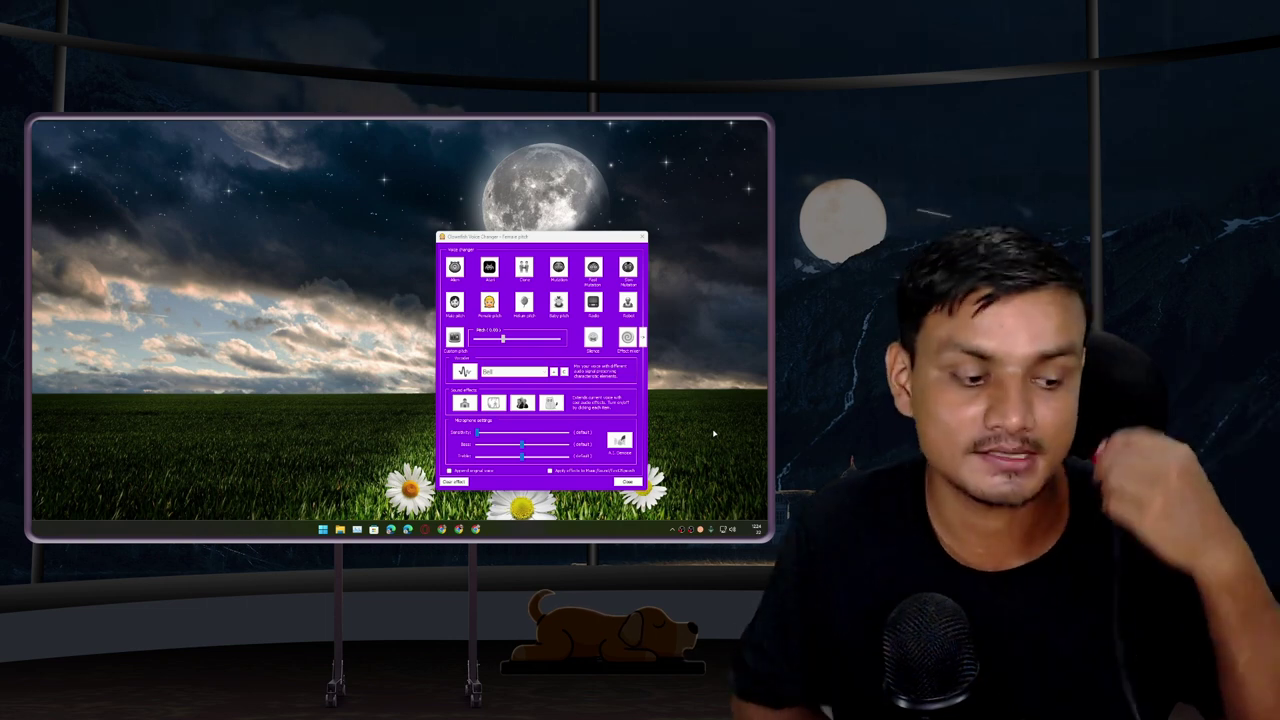
pyautogui.click(454, 301)
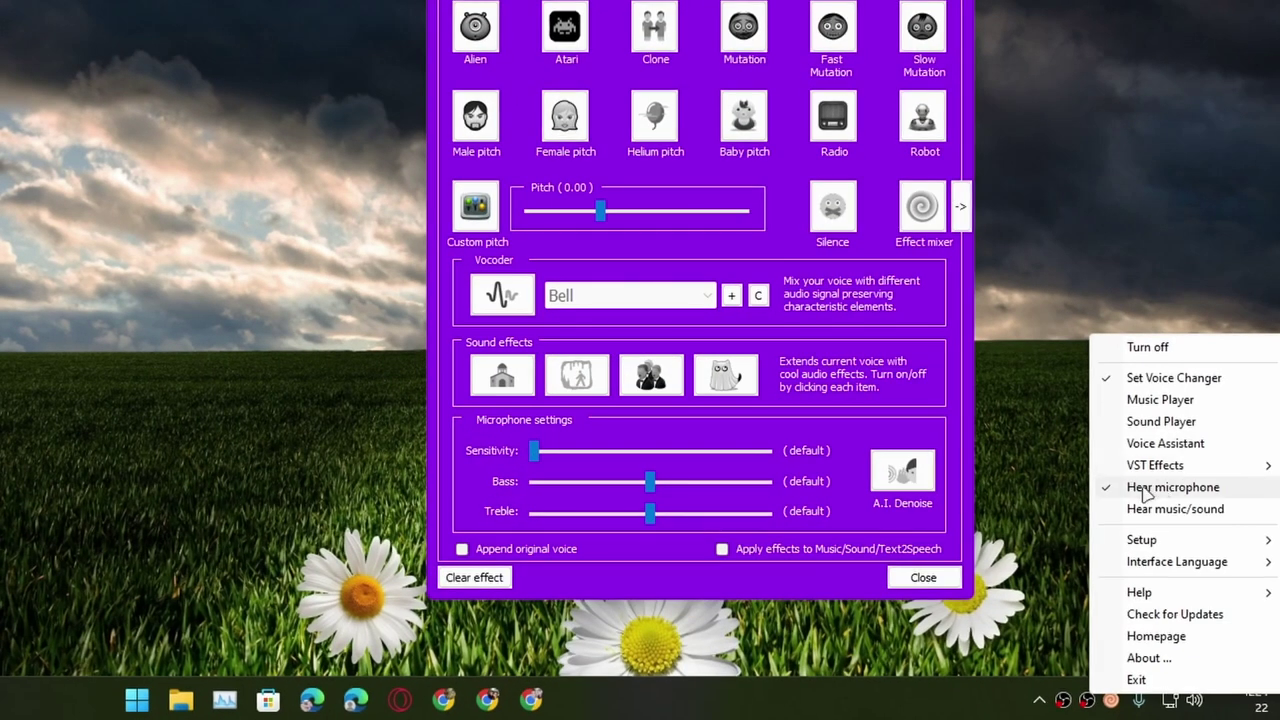
pyautogui.moveTo(1141, 540)
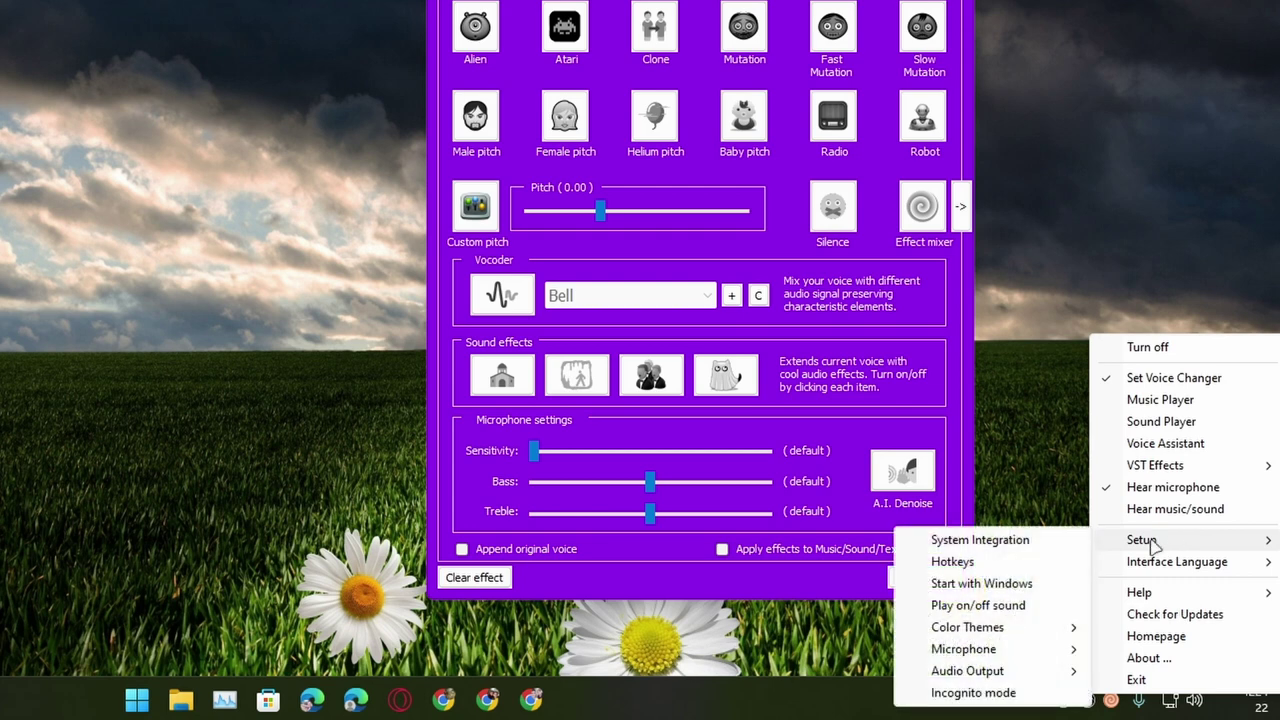
pyautogui.moveTo(935, 668)
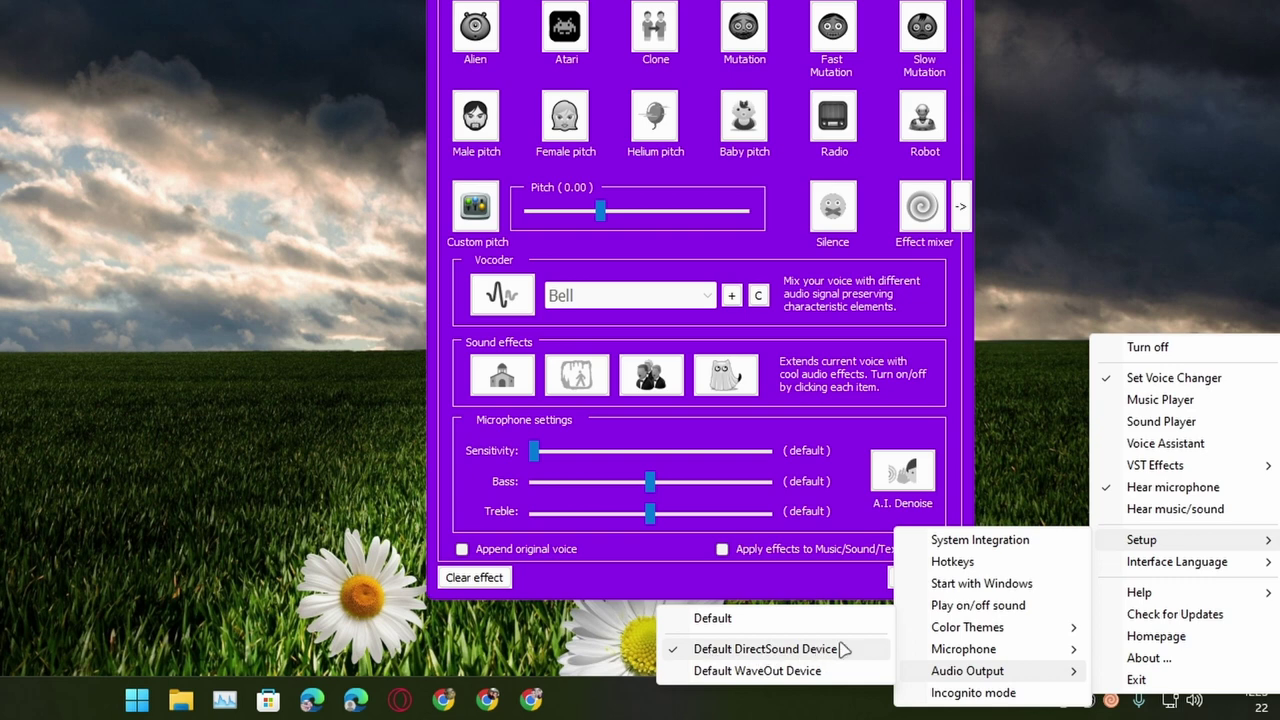
pyautogui.moveTo(1068, 650)
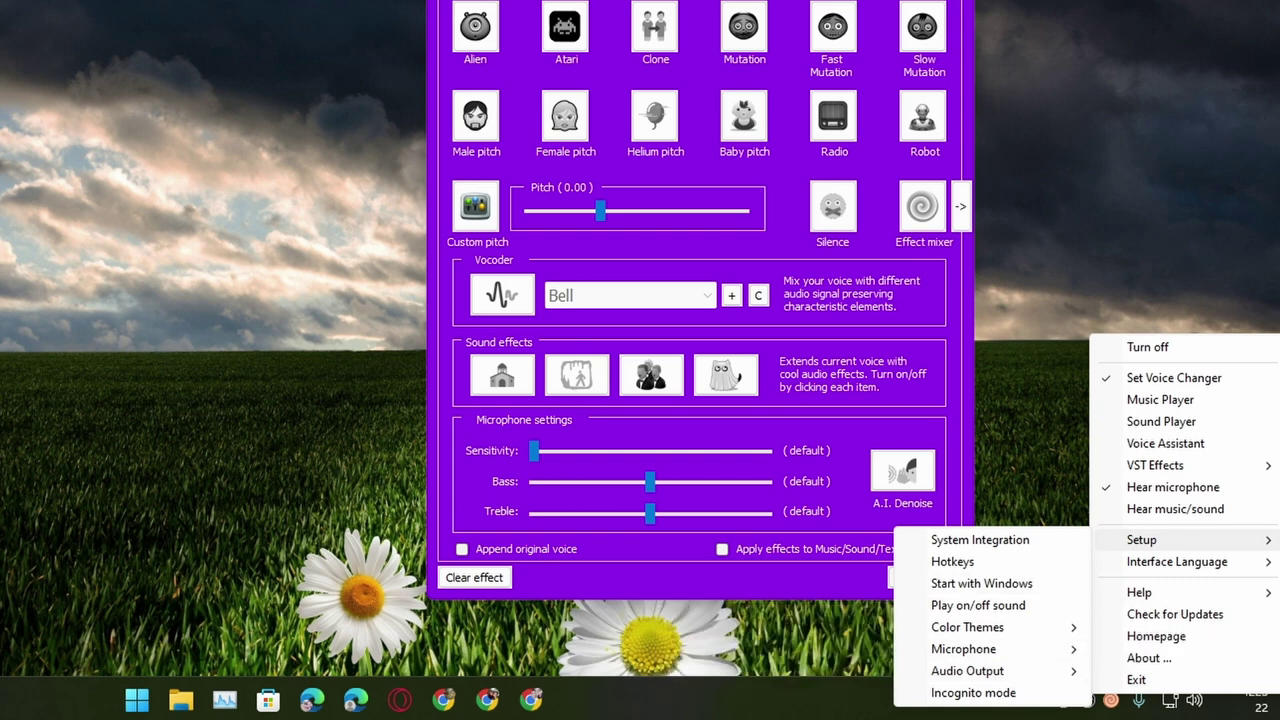
# Step: Dismiss the tray menu and turn on A.I. Denoise for the microphone
pyautogui.click(1035, 427)
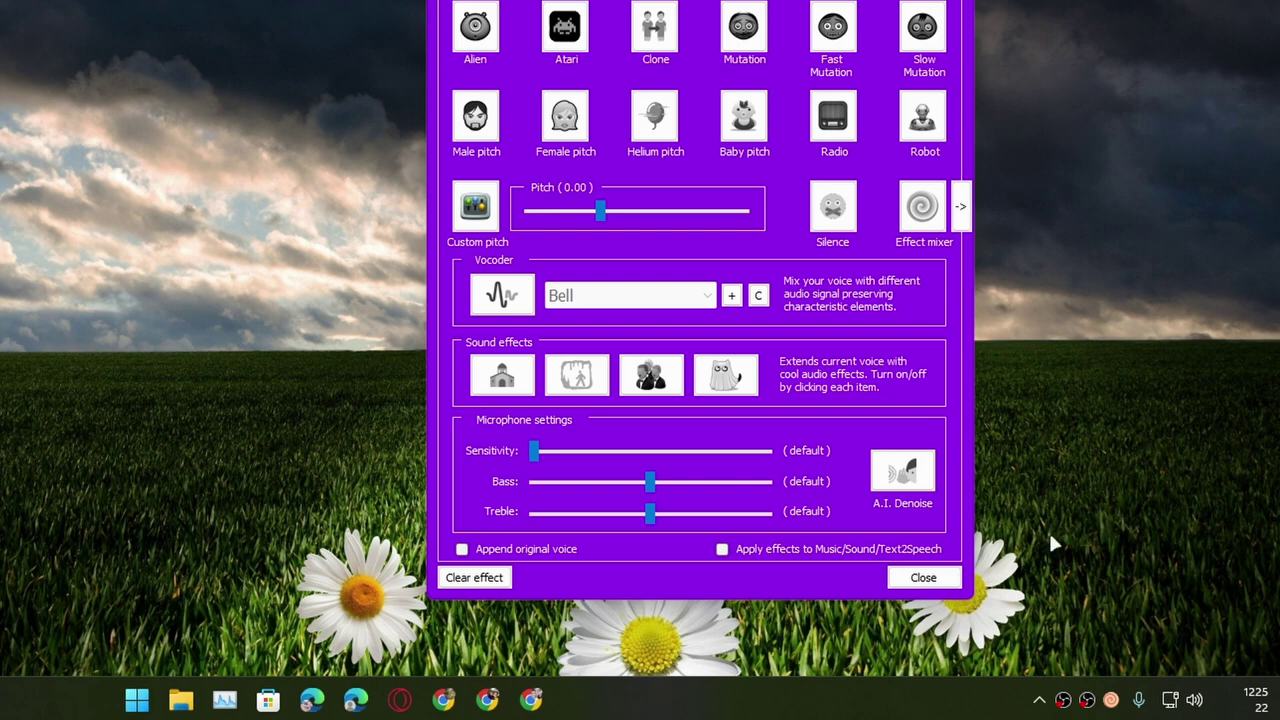
pyautogui.click(905, 478)
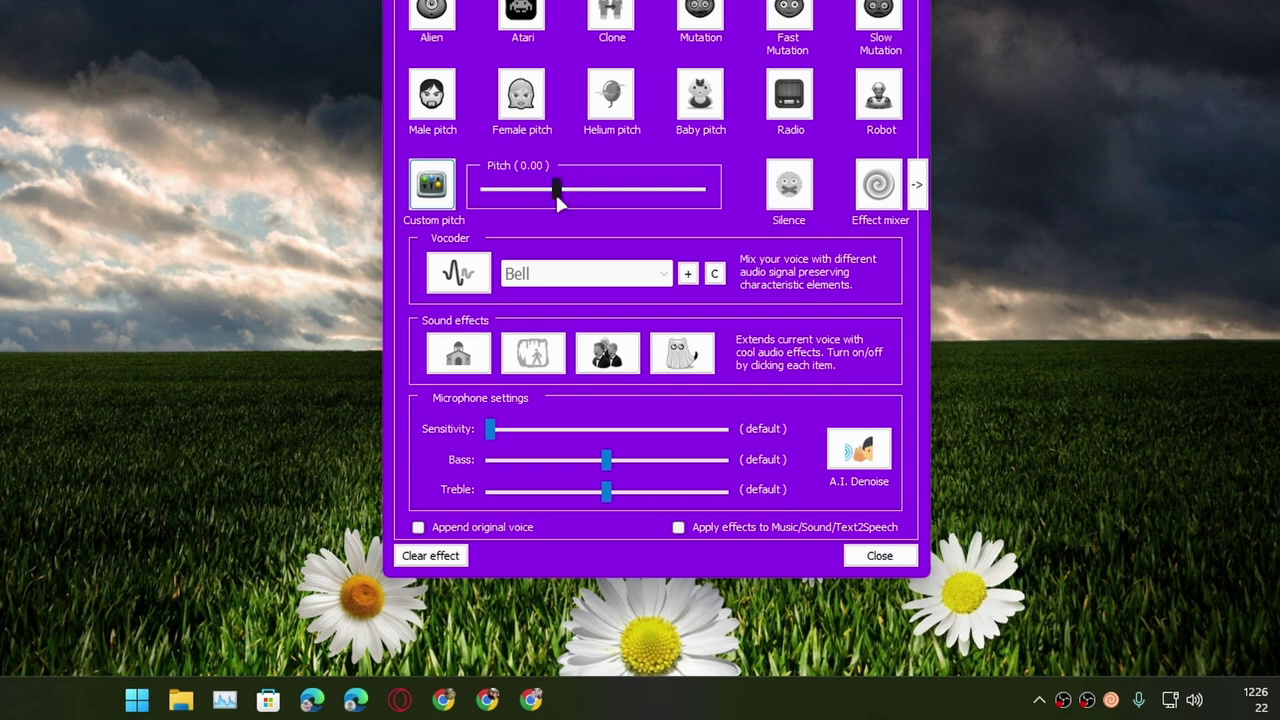
# Step: Drag the custom Pitch slider lower, then return it to 0.00
pyautogui.moveTo(557, 197); pyautogui.dragTo(543, 194)
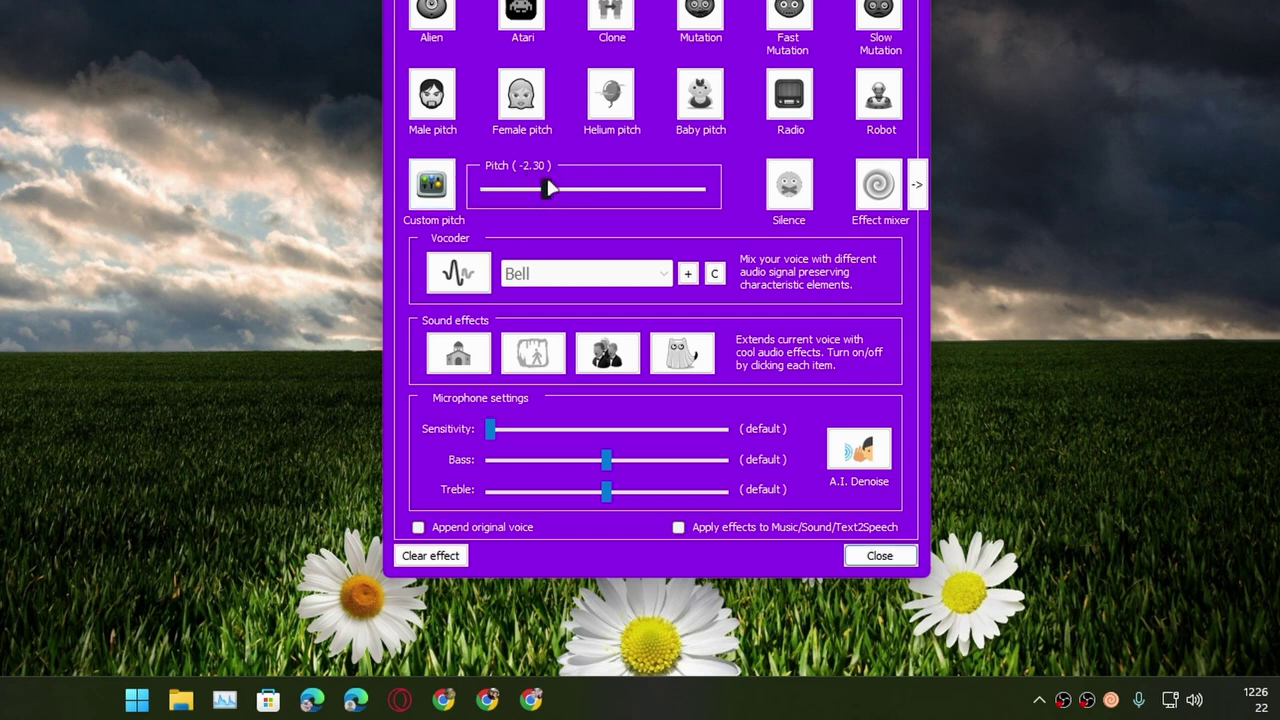
pyautogui.moveTo(548, 189); pyautogui.dragTo(557, 194)
# Step: Chain Alien, Atari and Slow Mutation in the effect mixer and enable the mix
pyautogui.click(916, 184)
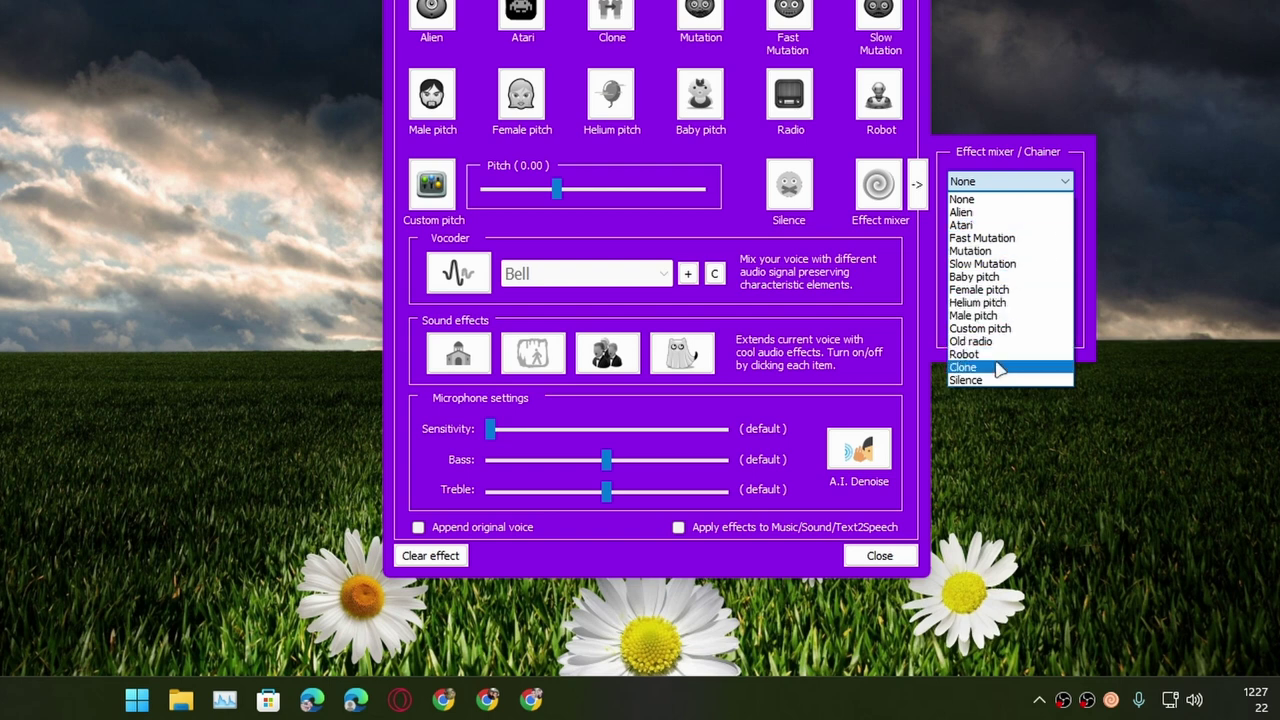
pyautogui.click(1003, 212)
pyautogui.click(1010, 230)
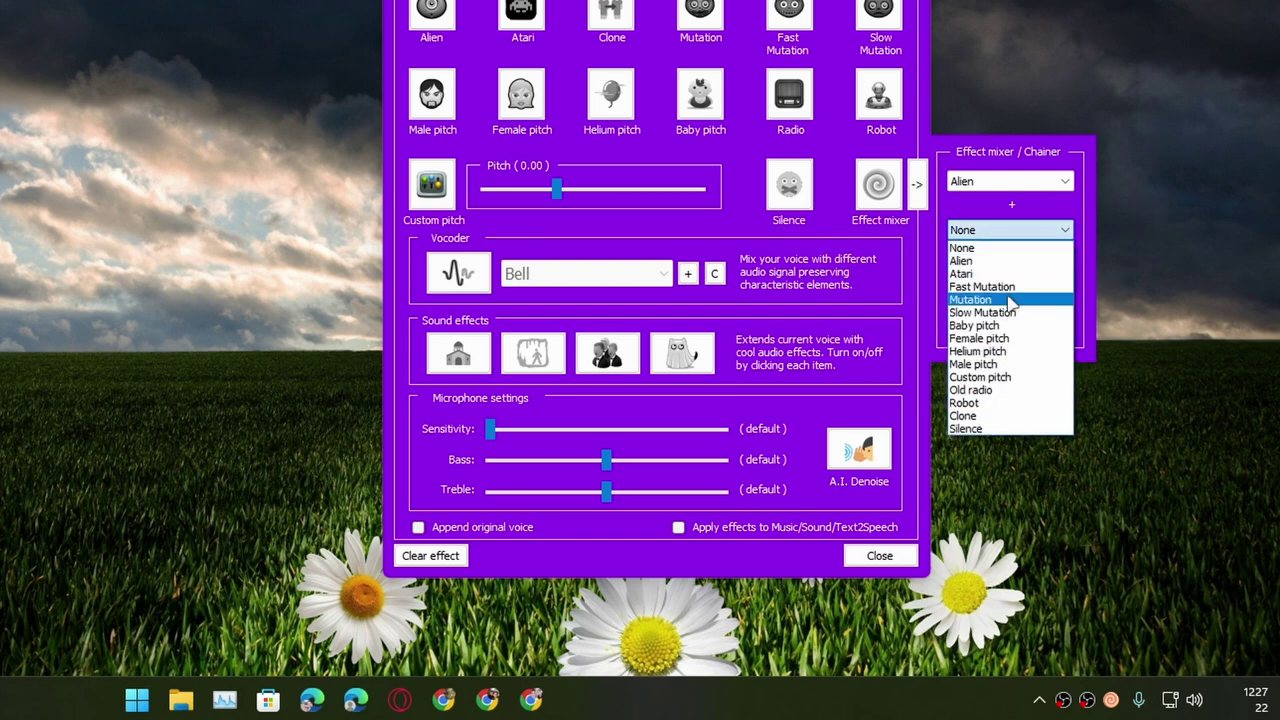
pyautogui.click(1021, 274)
pyautogui.click(1022, 276)
pyautogui.click(1010, 359)
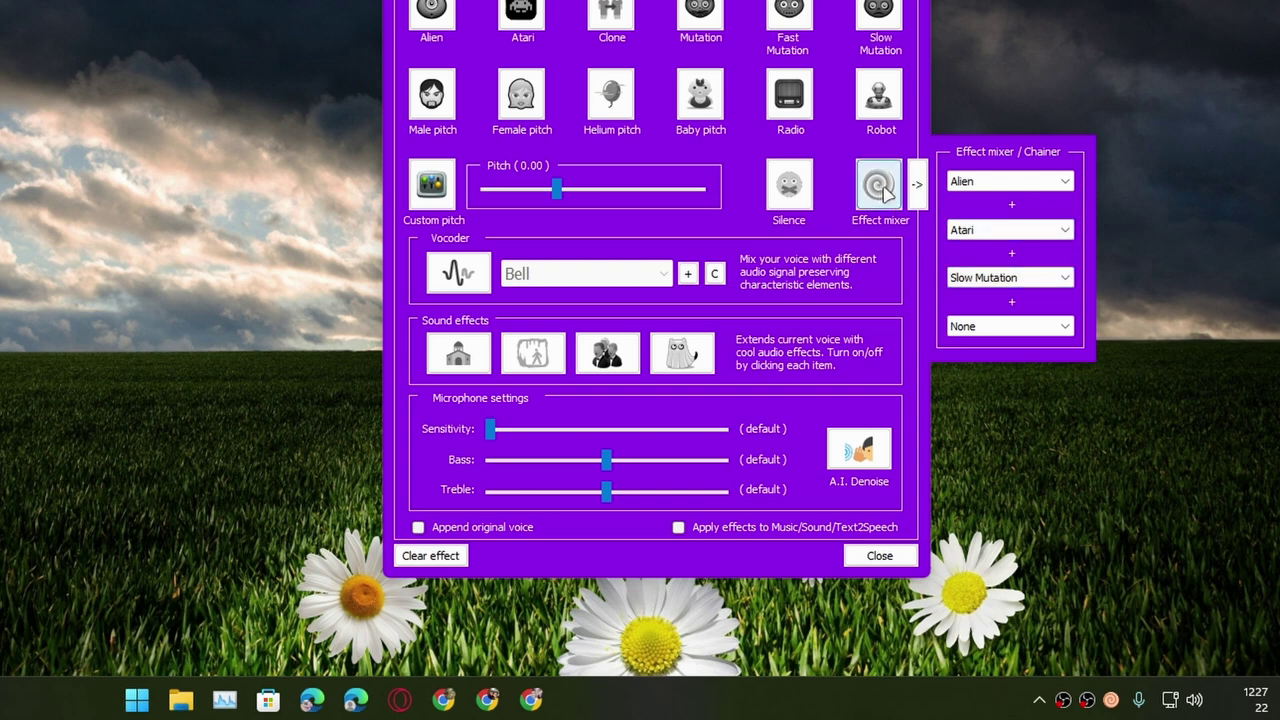
pyautogui.click(881, 192)
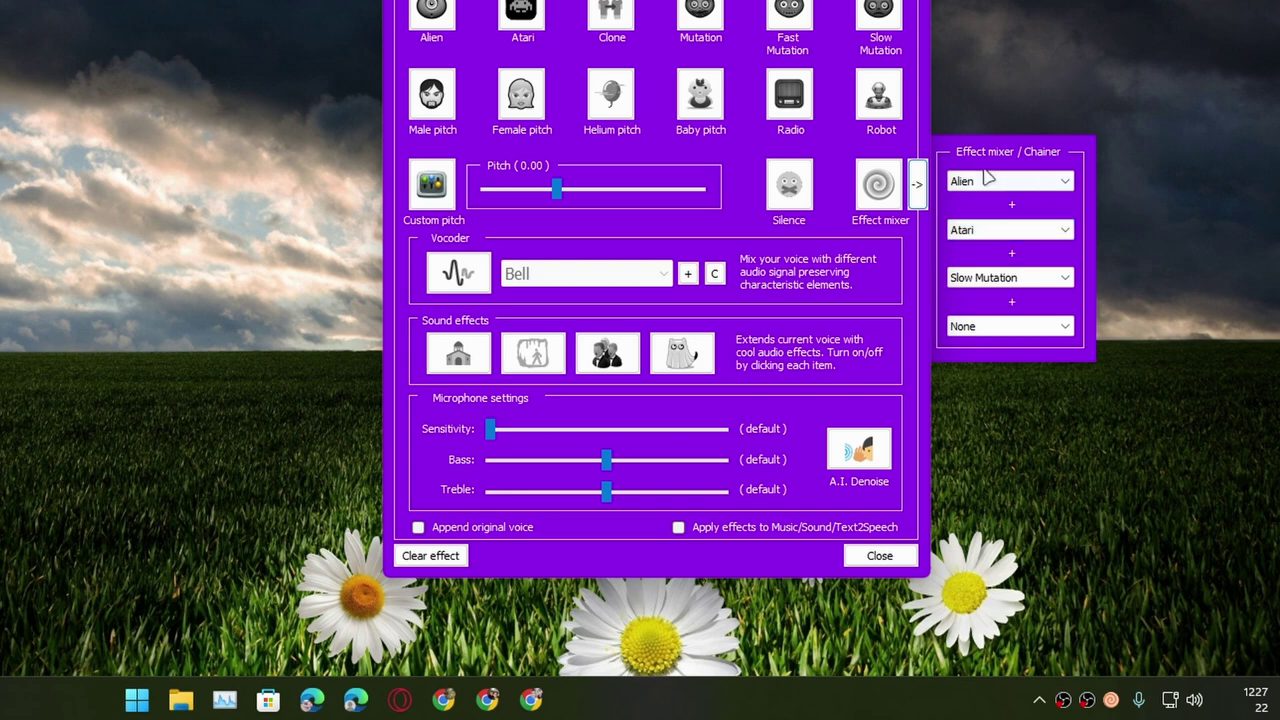
# Step: Hide the effect chain panel
pyautogui.click(916, 188)
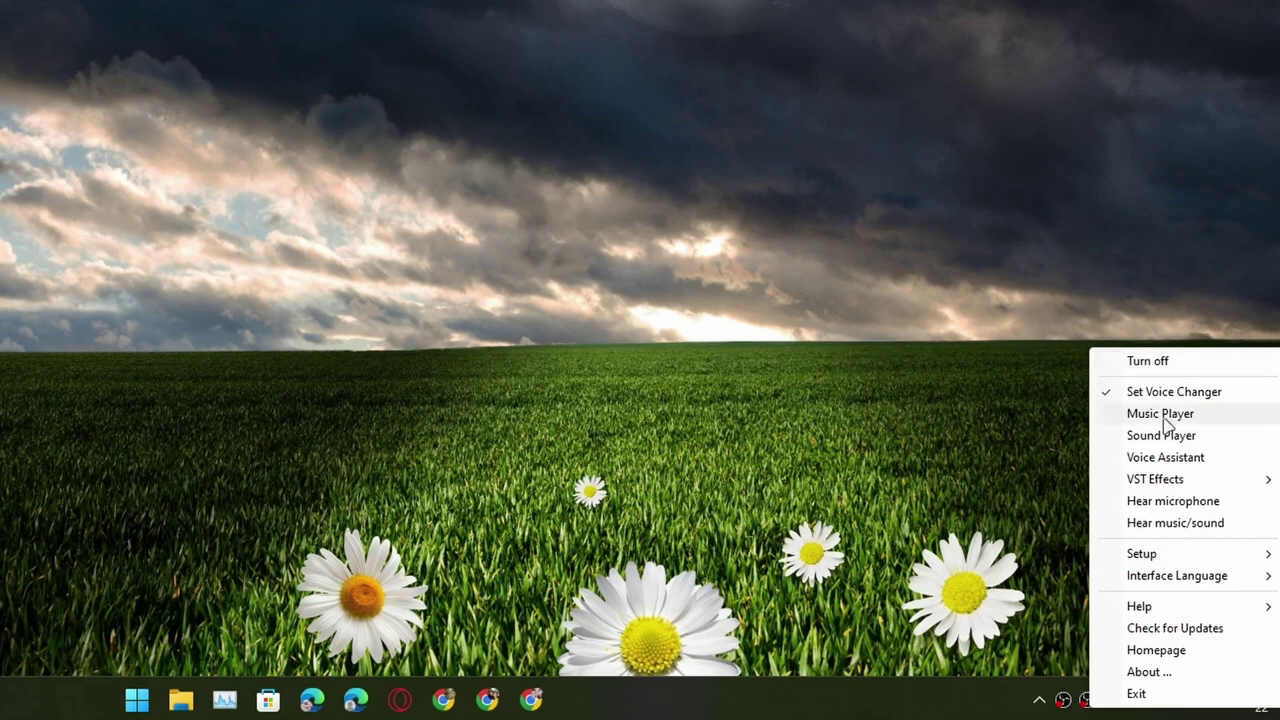
# Step: Open the Music Player, centre it, and focus its Internet Video/Audio link field
pyautogui.click(1165, 416)
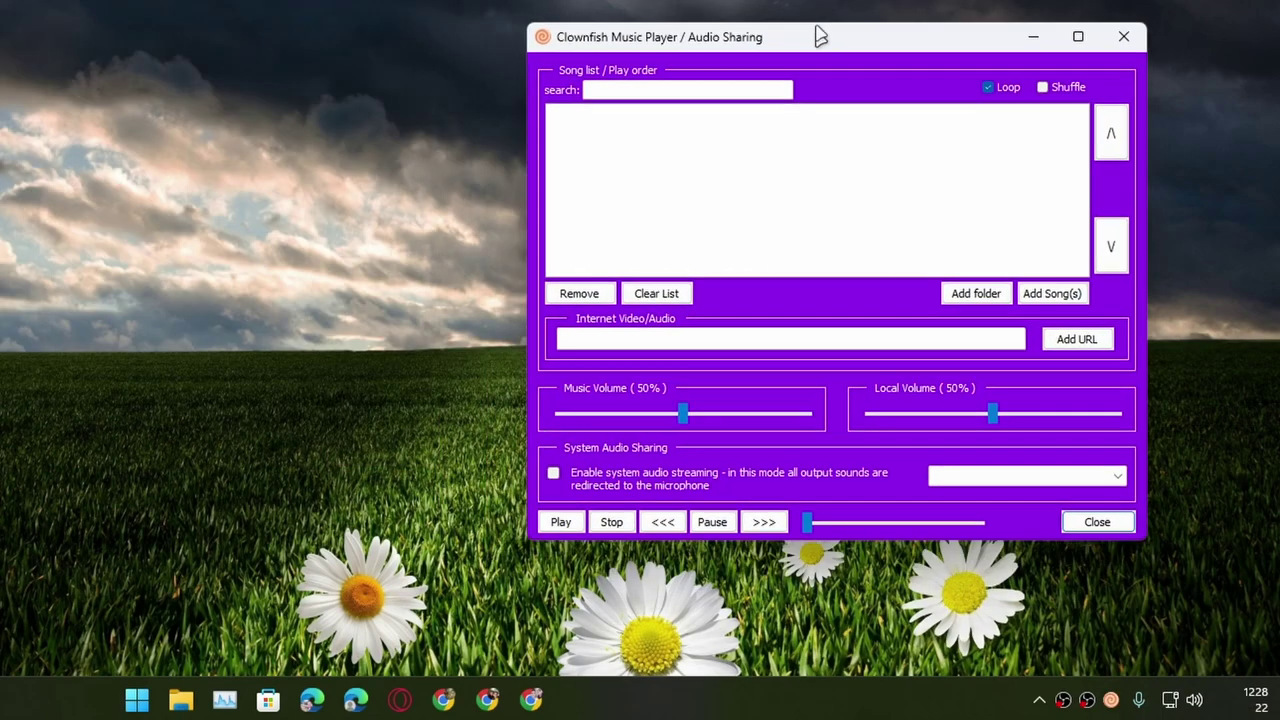
pyautogui.moveTo(820, 34); pyautogui.dragTo(734, 11)
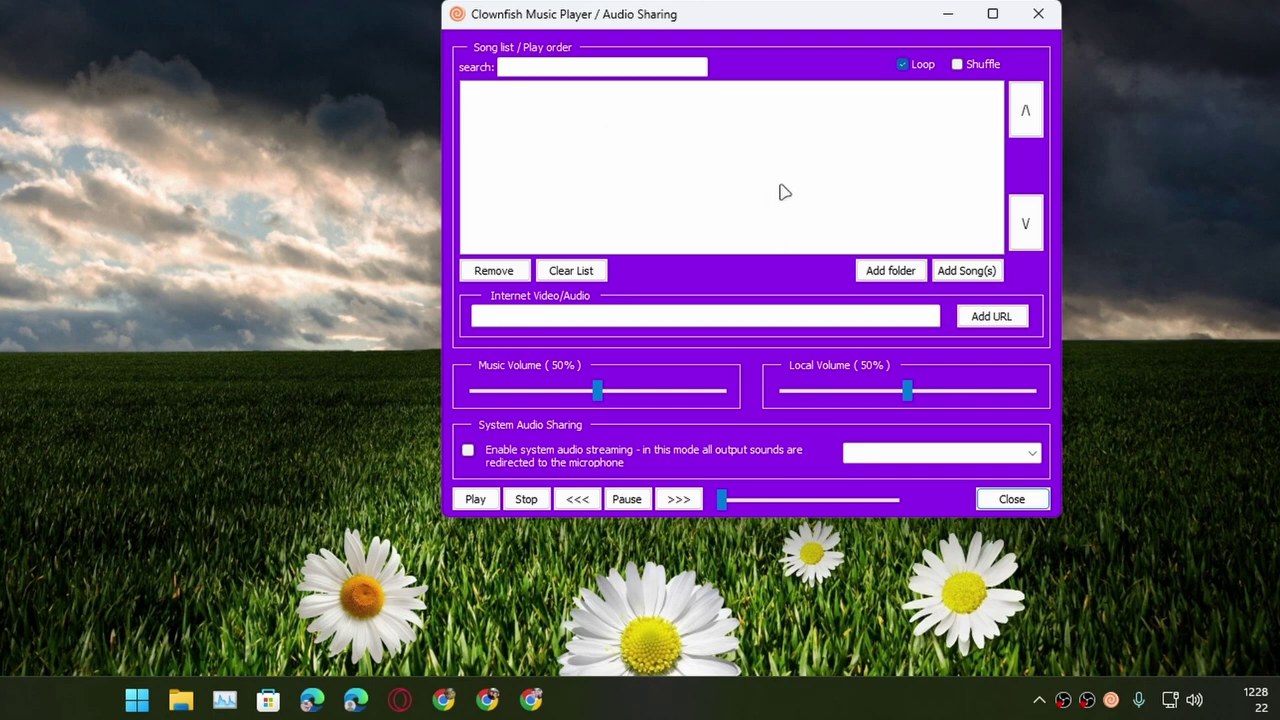
pyautogui.click(709, 318)
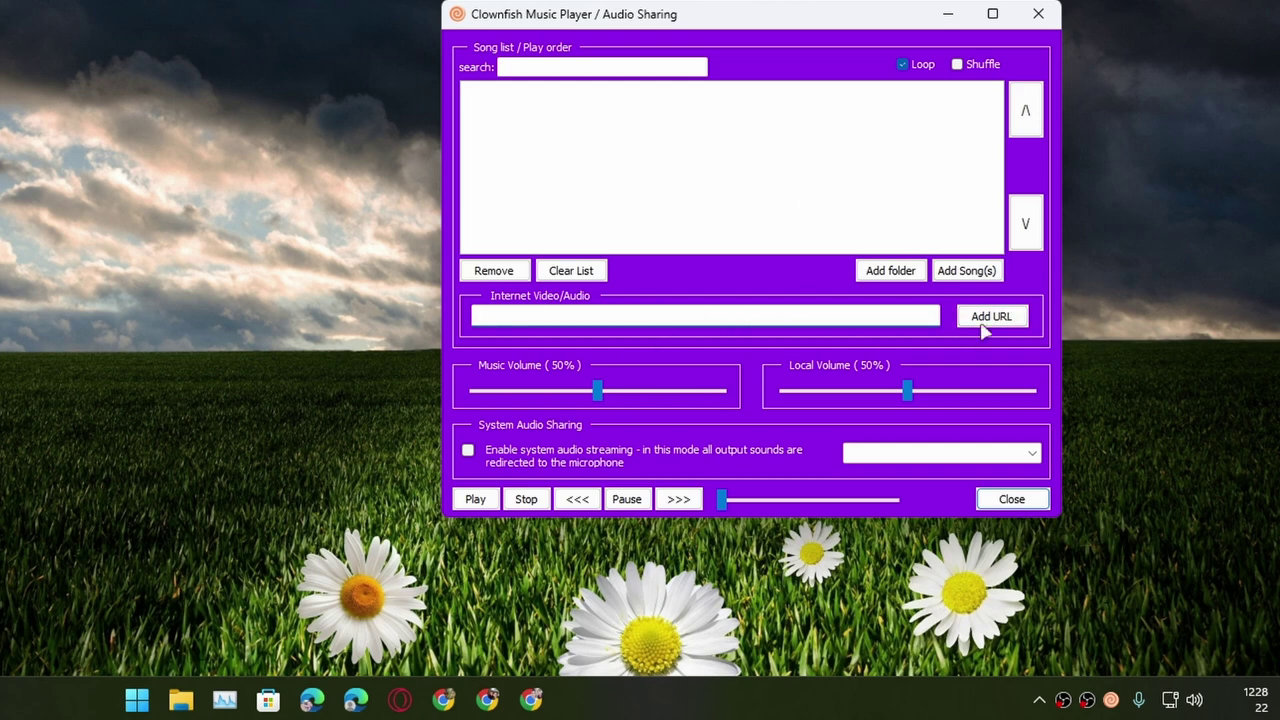
pyautogui.rightClick(587, 313)
pyautogui.click(540, 327)
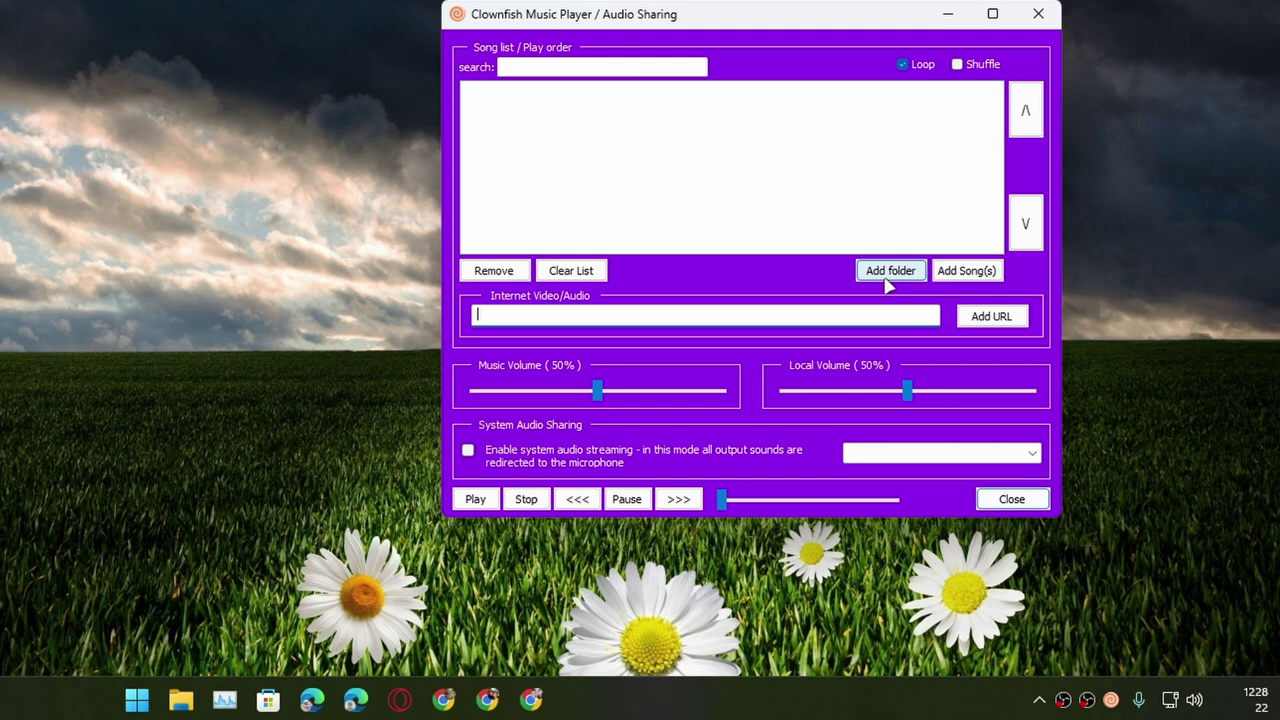
# Step: Close the Music Player, then open the Sound Player and scroll through its preset sounds
pyautogui.click(1038, 14)
pyautogui.rightClick(1110, 699)
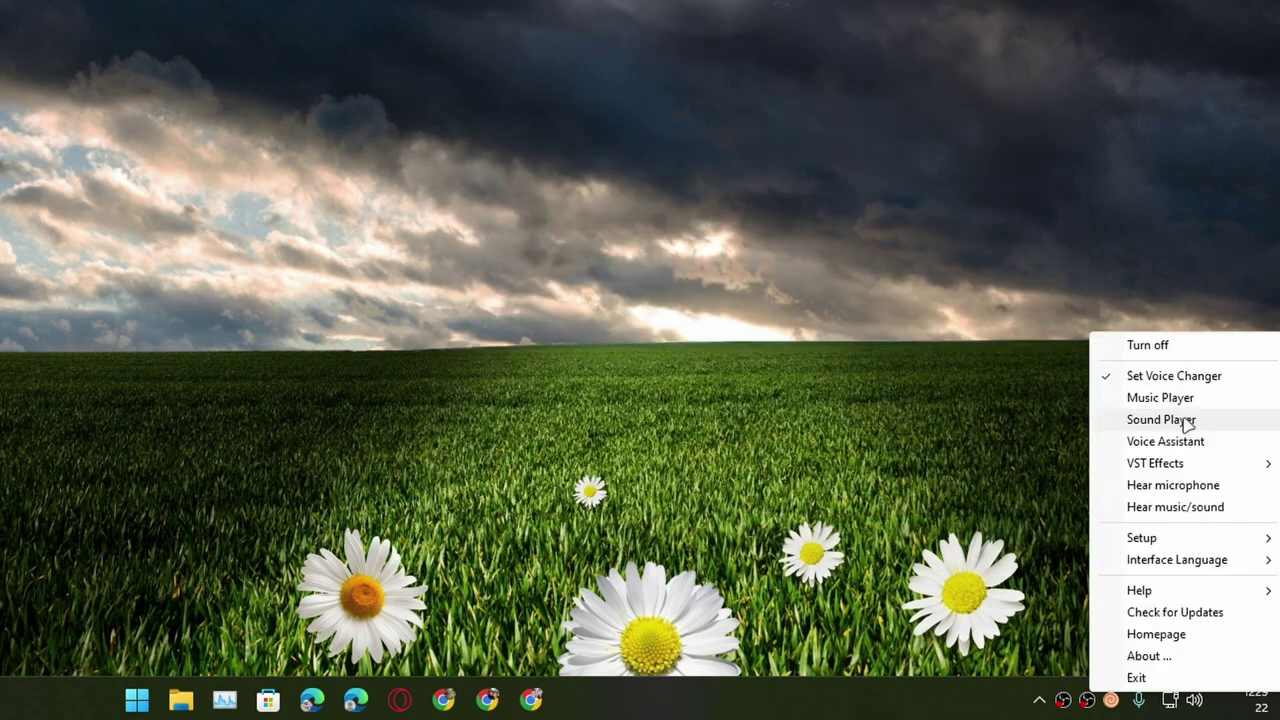
pyautogui.click(1187, 424)
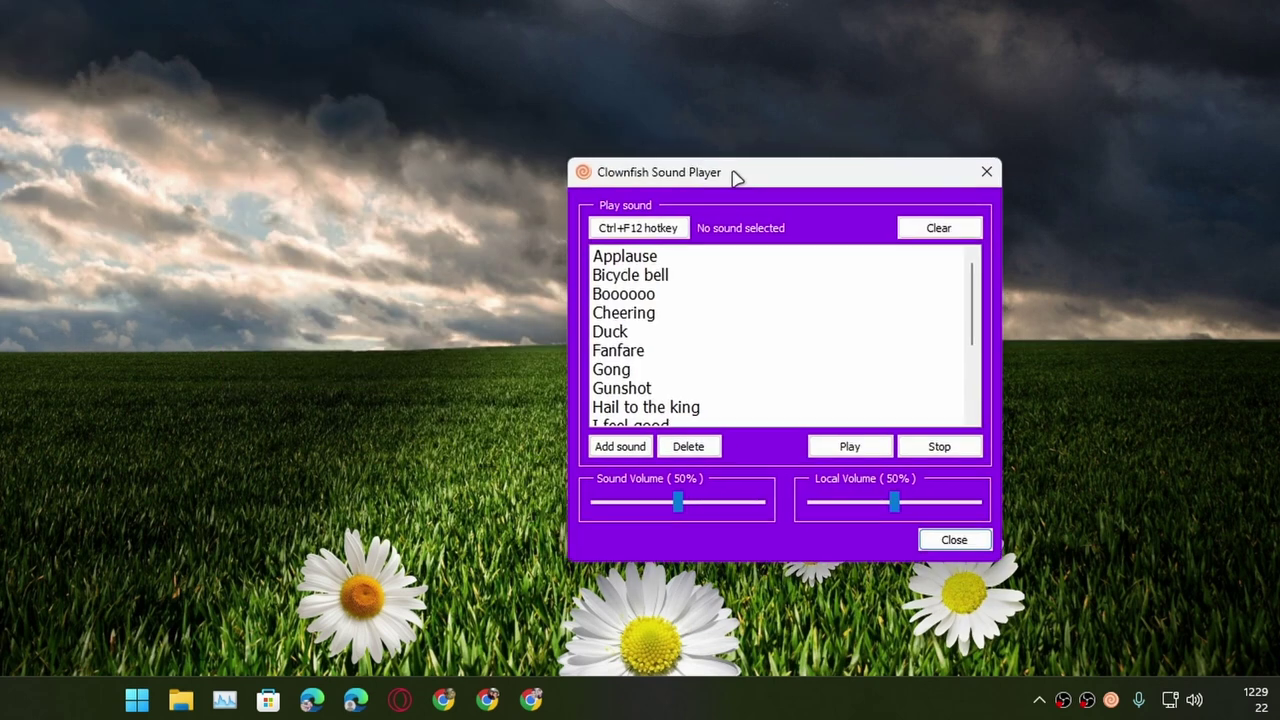
pyautogui.moveTo(737, 180); pyautogui.dragTo(769, 99)
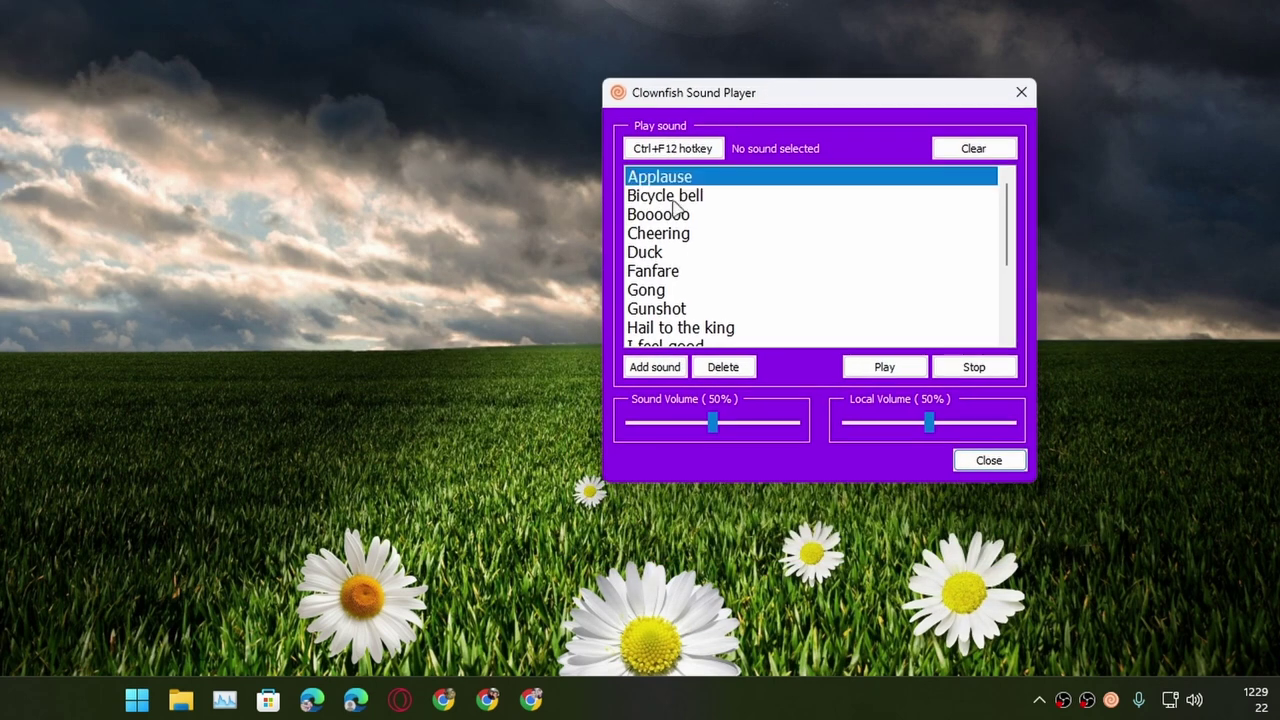
pyautogui.moveTo(676, 252); pyautogui.dragTo(677, 292)
pyautogui.scroll(-3, 680, 260)
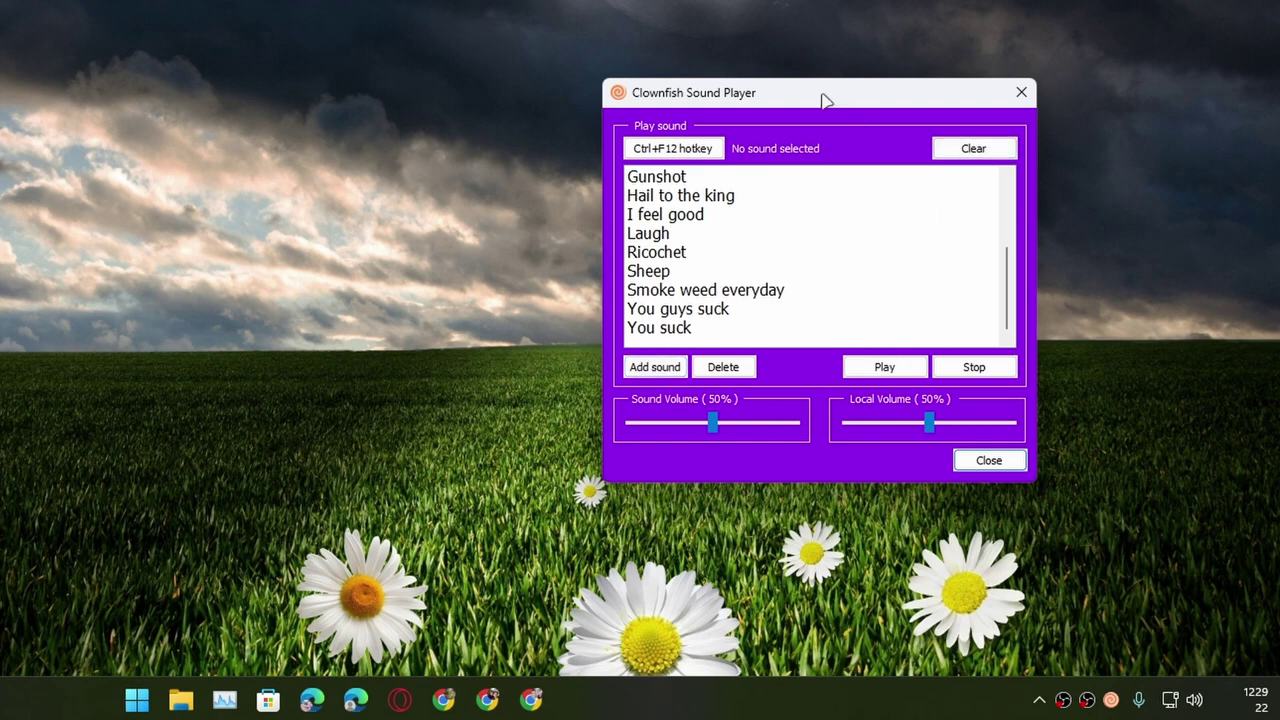
# Step: Close the Sound Player and open the text-to-speech Voice Assistant window
pyautogui.click(1019, 95)
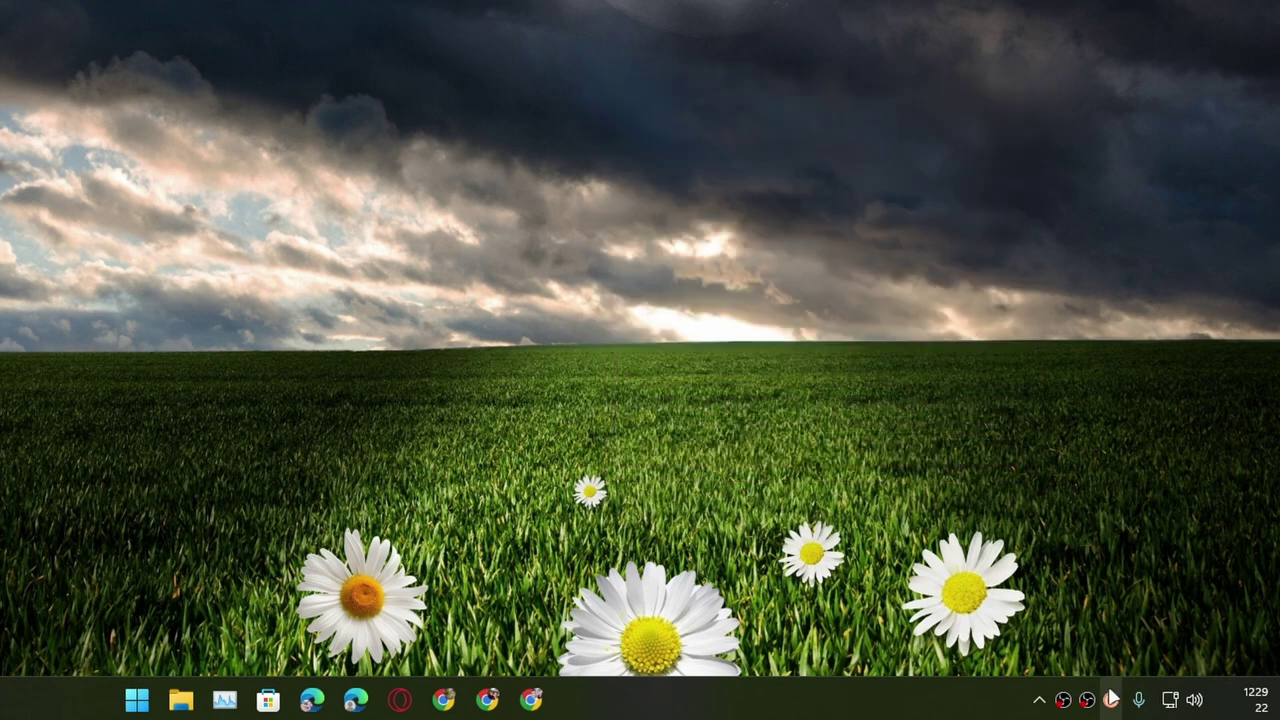
pyautogui.rightClick(1110, 699)
pyautogui.click(1195, 449)
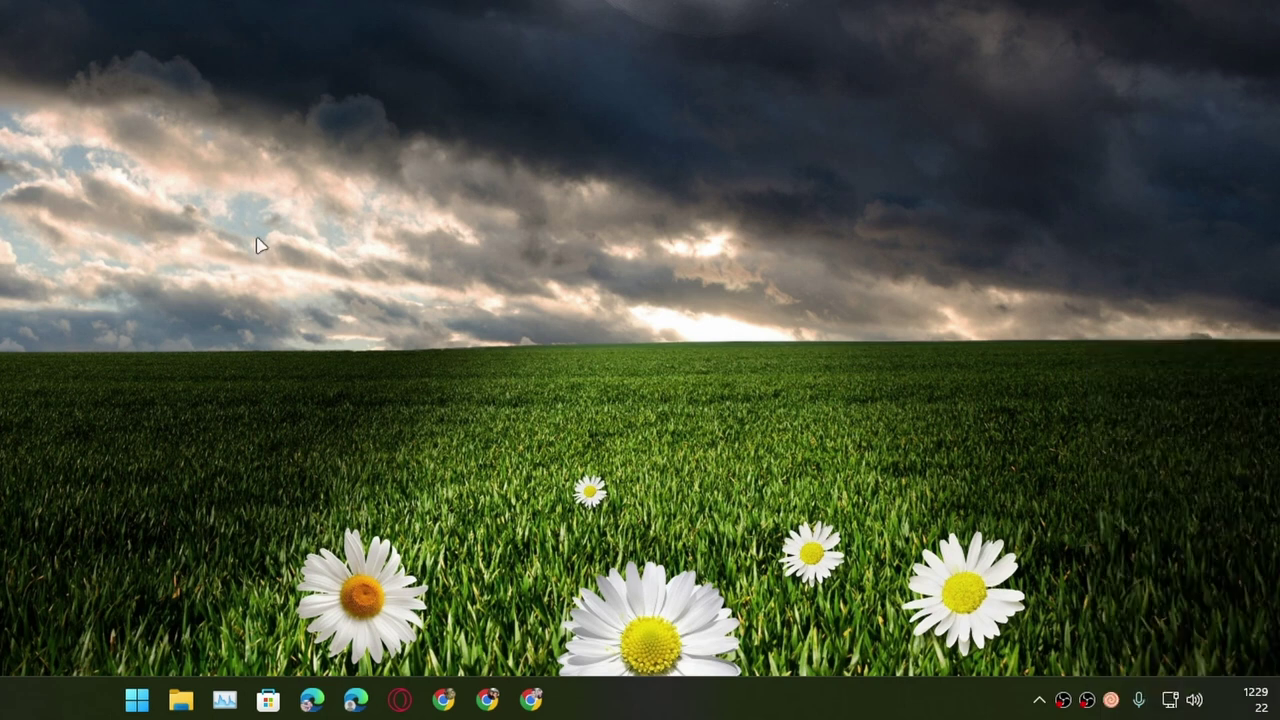
pyautogui.moveTo(650, 219); pyautogui.dragTo(778, 186)
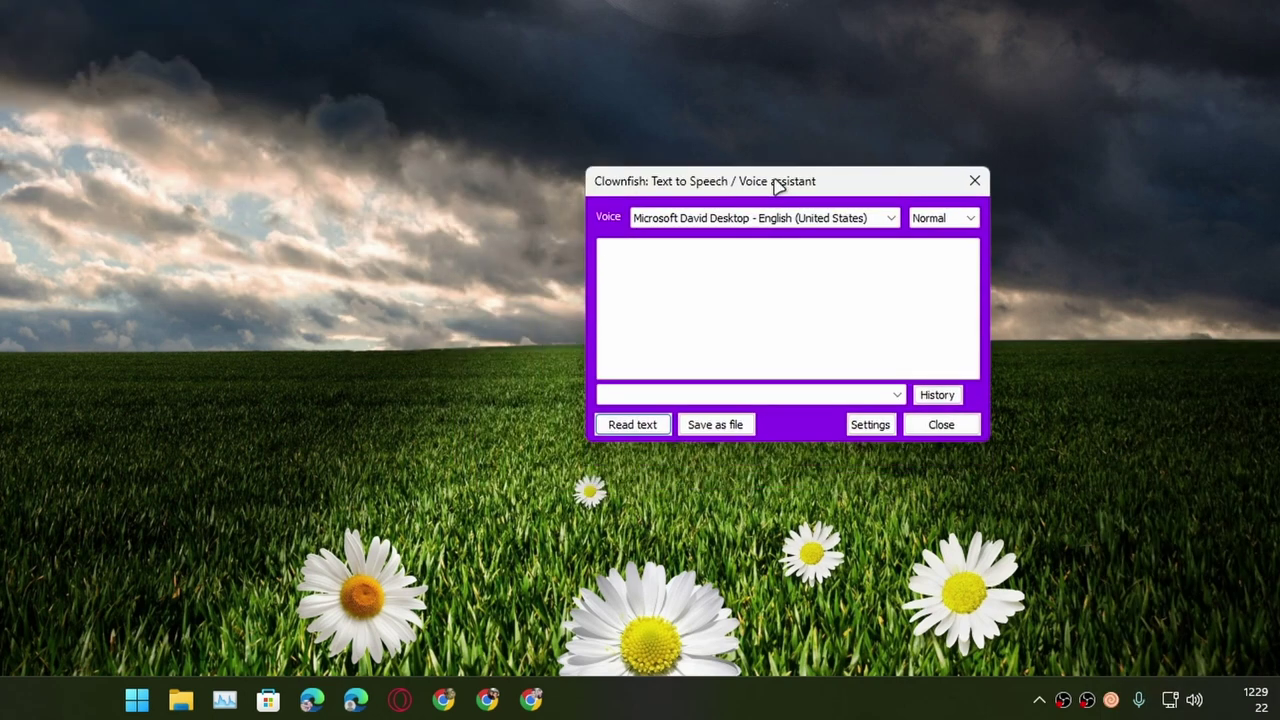
# Step: Browse the available voices in the Voice list, keeping Microsoft David selected
pyautogui.click(748, 294)
pyautogui.click(760, 218)
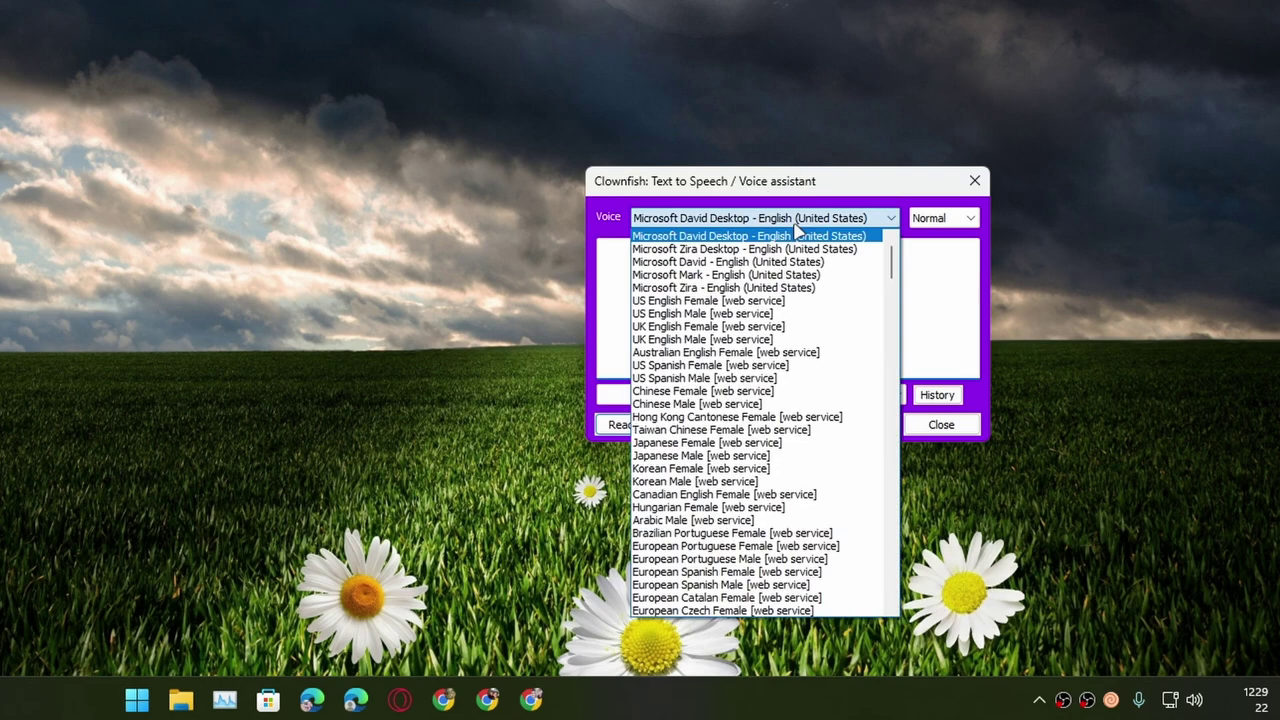
pyautogui.scroll(-12, 787, 400)
pyautogui.scroll(-15, 787, 455)
pyautogui.press('Escape')
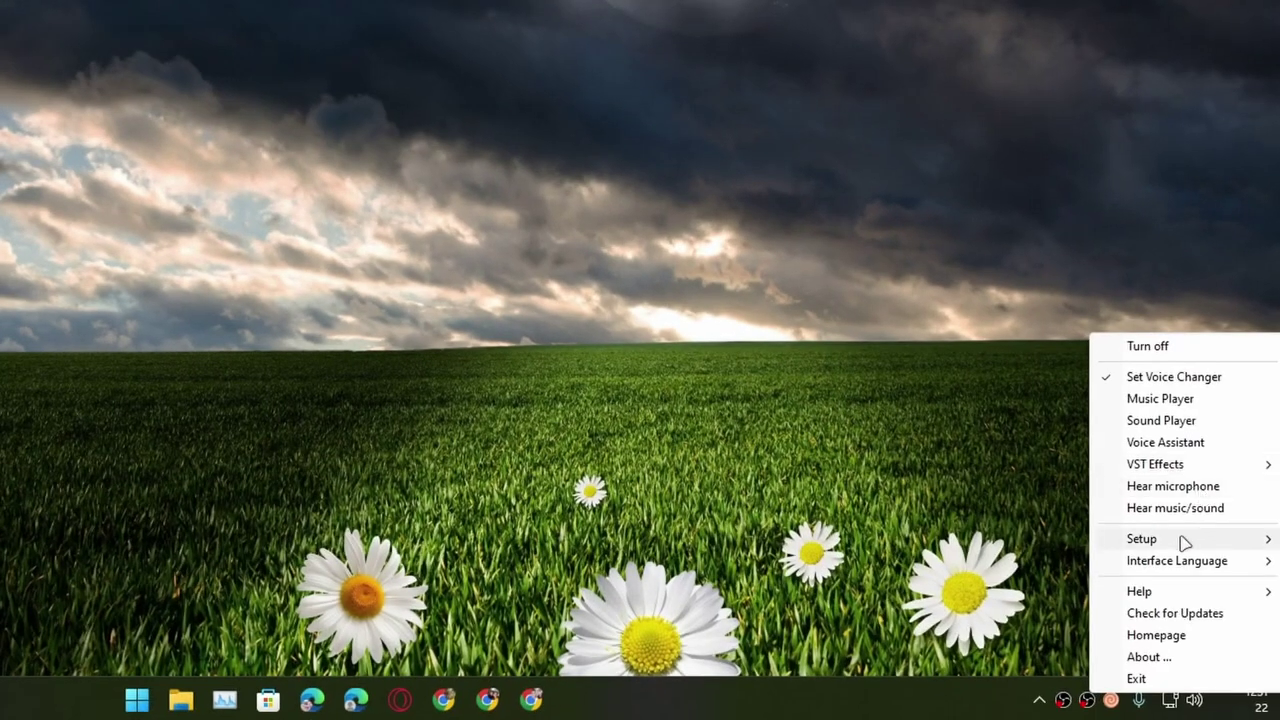
# Step: Open Setup > System Integration, showing Auto mode with only the Yeti microphone installed
pyautogui.moveTo(1184, 541)
pyautogui.click(1034, 540)
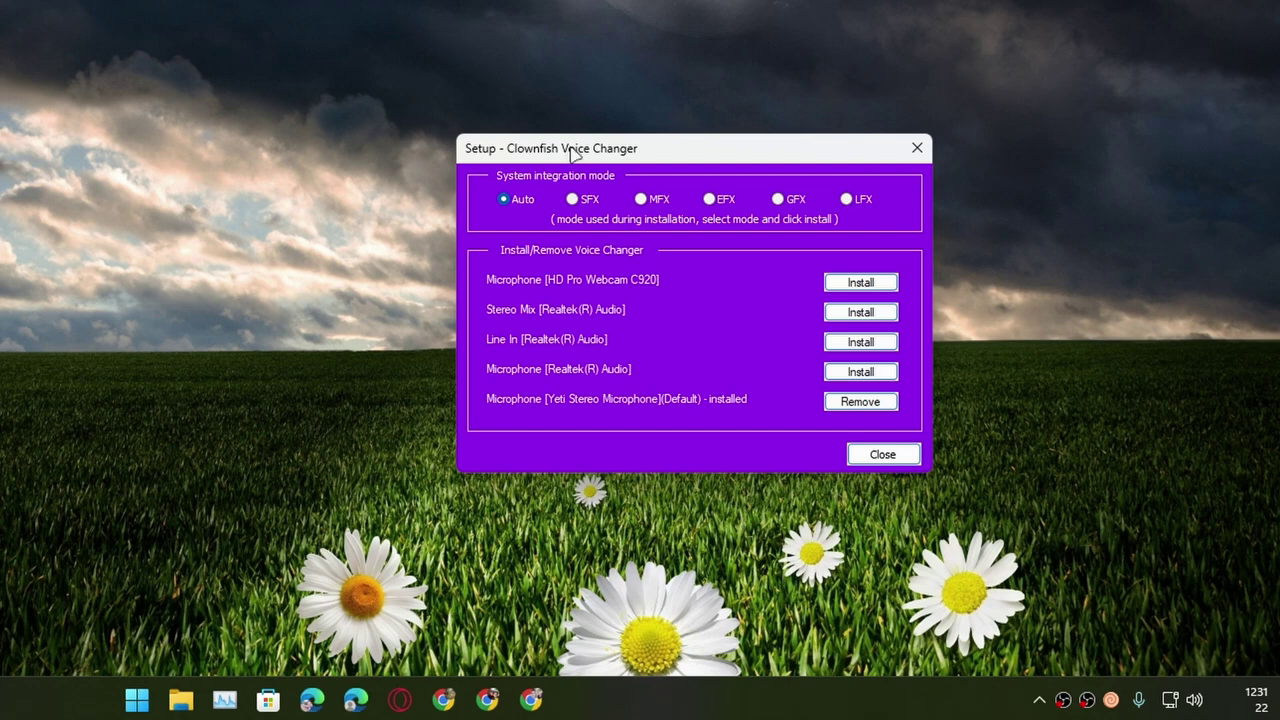
pyautogui.rightClick(1110, 699)
pyautogui.click(754, 155)
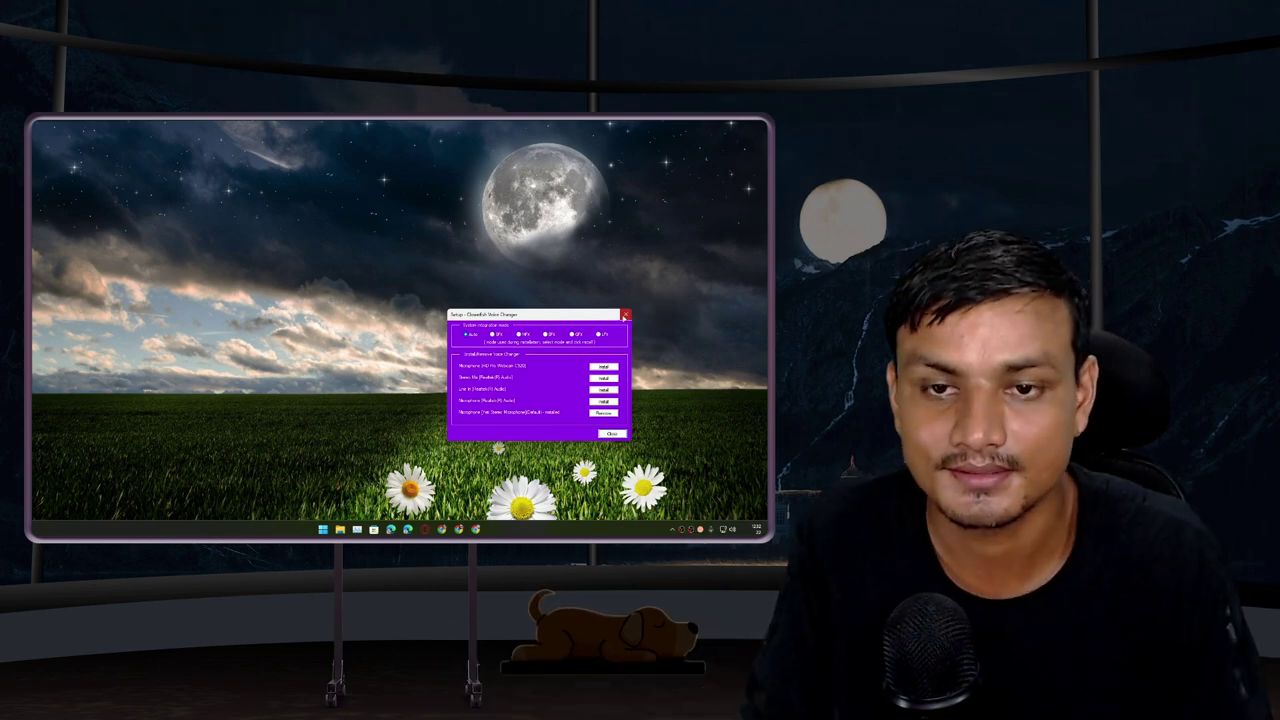
# Step: Close the Setup - Clownfish Voice Changer dialog
pyautogui.click(624, 314)
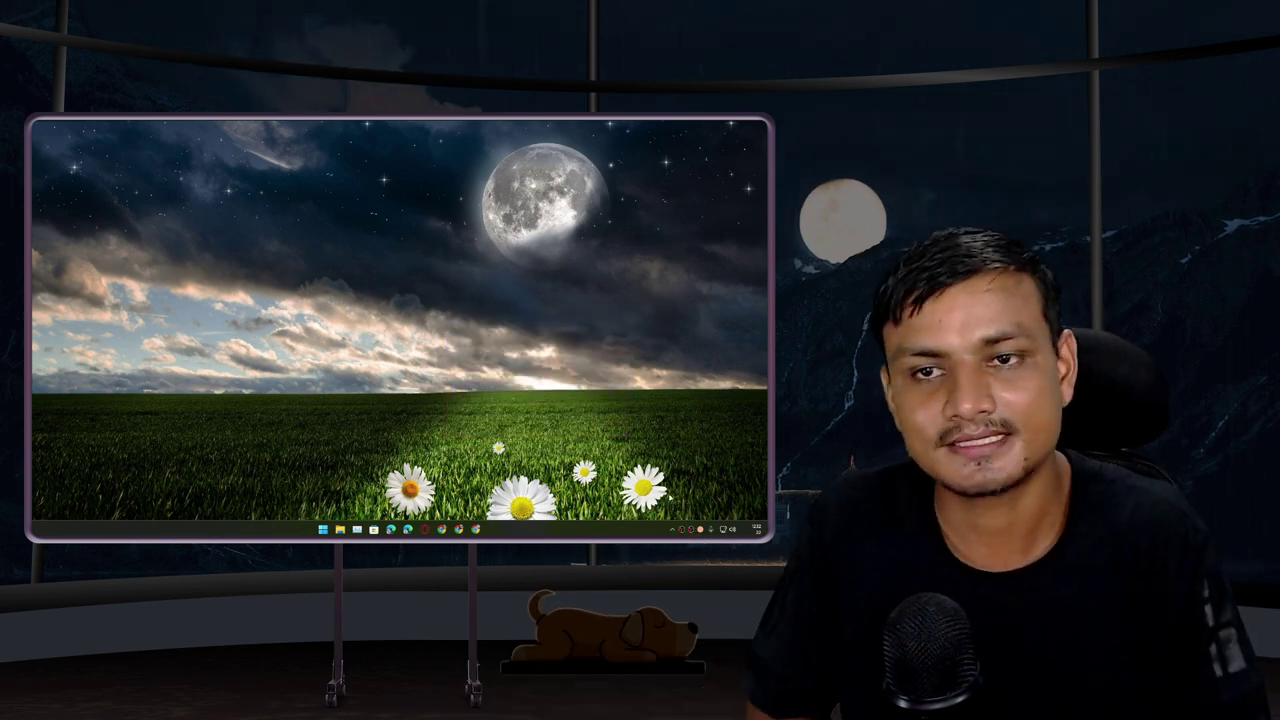